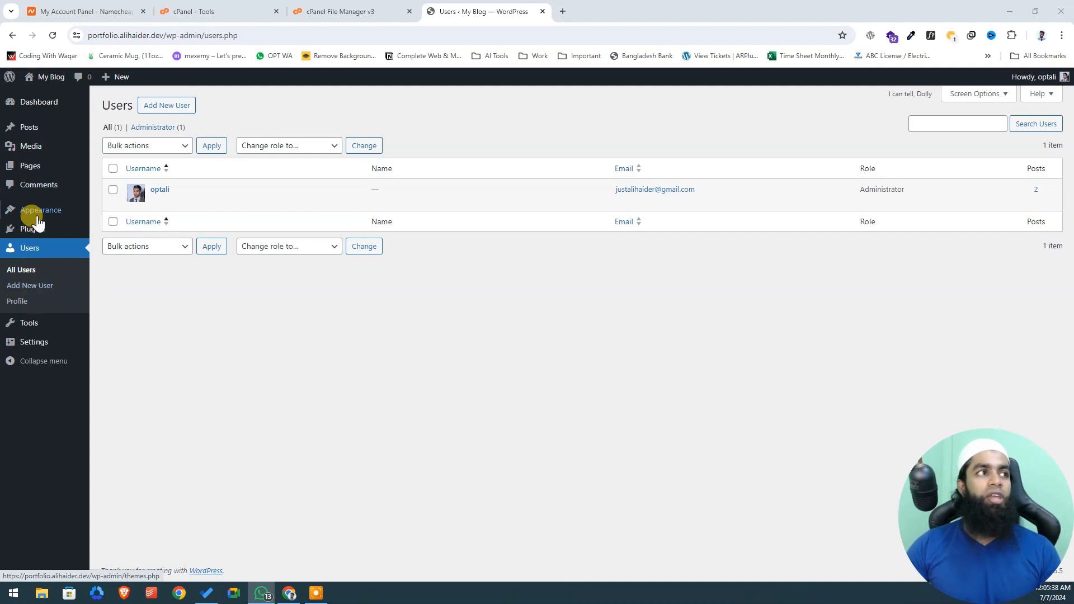
- Review the existing account and its assigned role in the users list
mouse_move(37, 135)
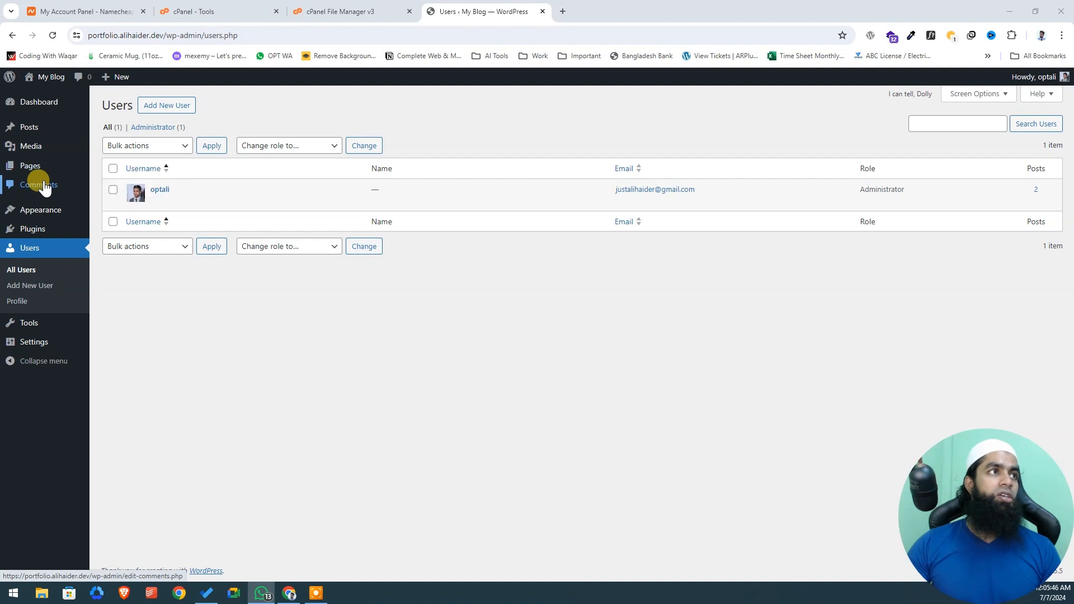
mouse_move(46, 210)
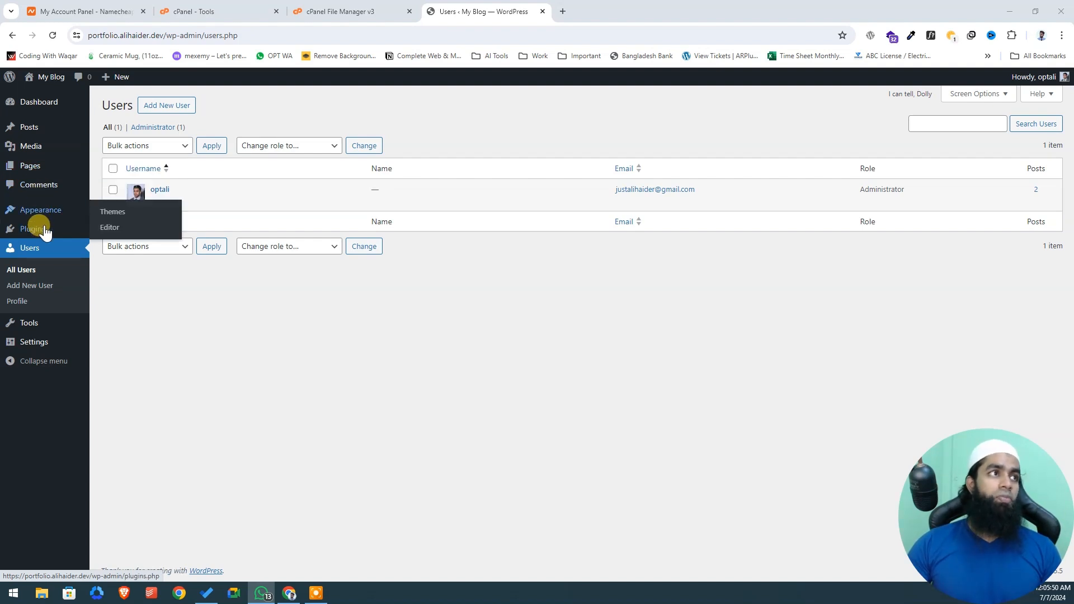
mouse_move(46, 231)
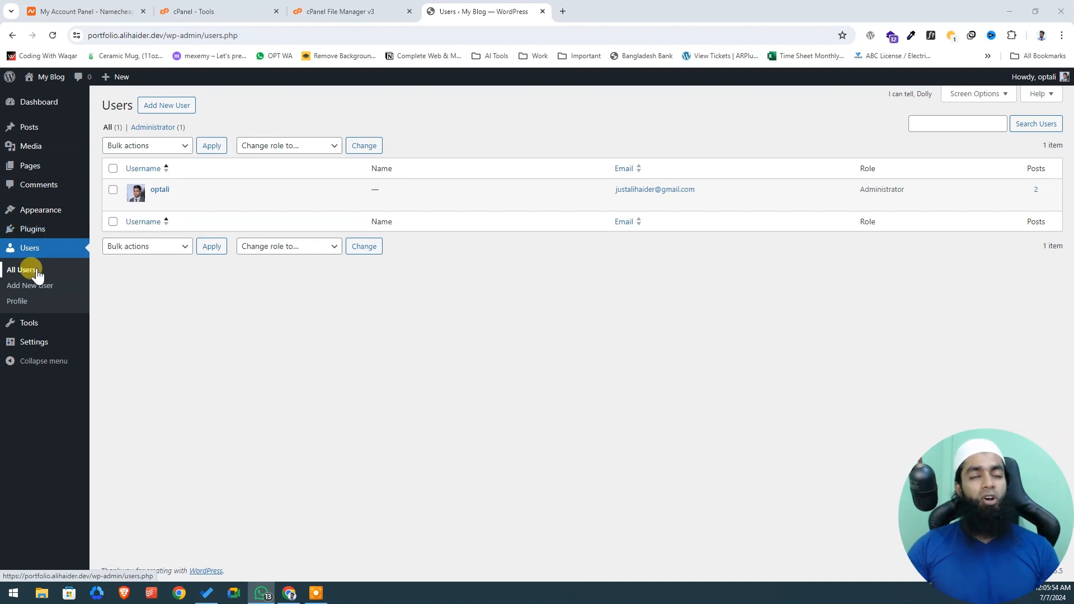
mouse_move(151, 196)
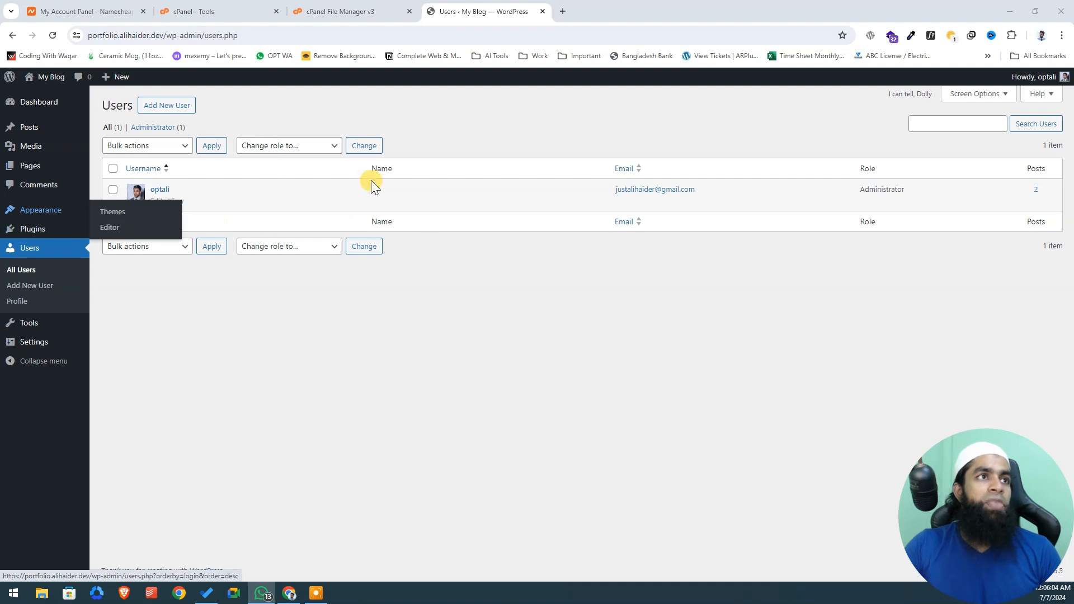
mouse_move(209, 193)
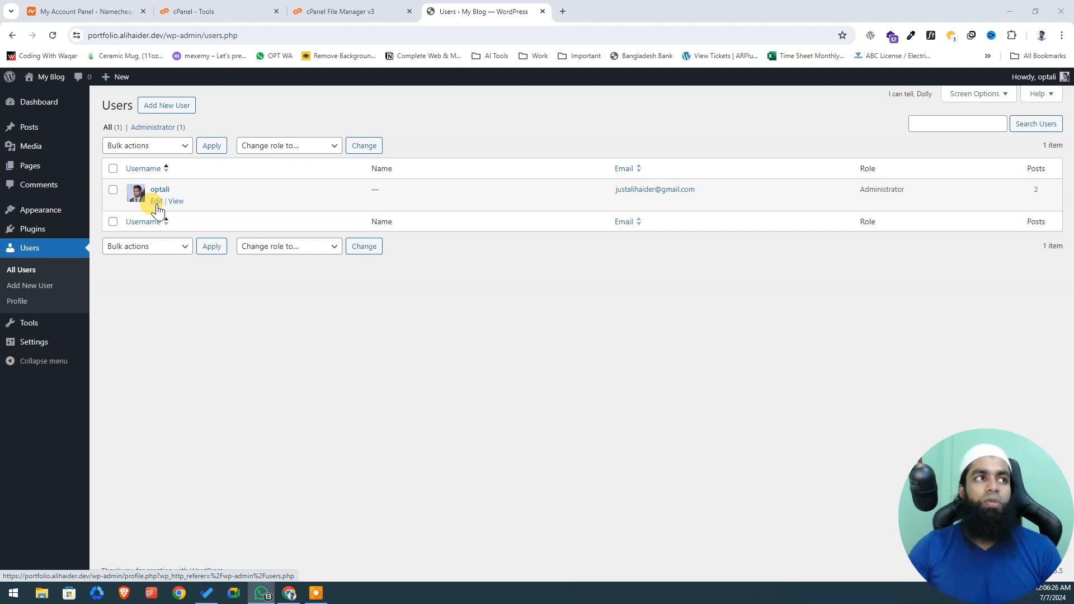
double_click(878, 189)
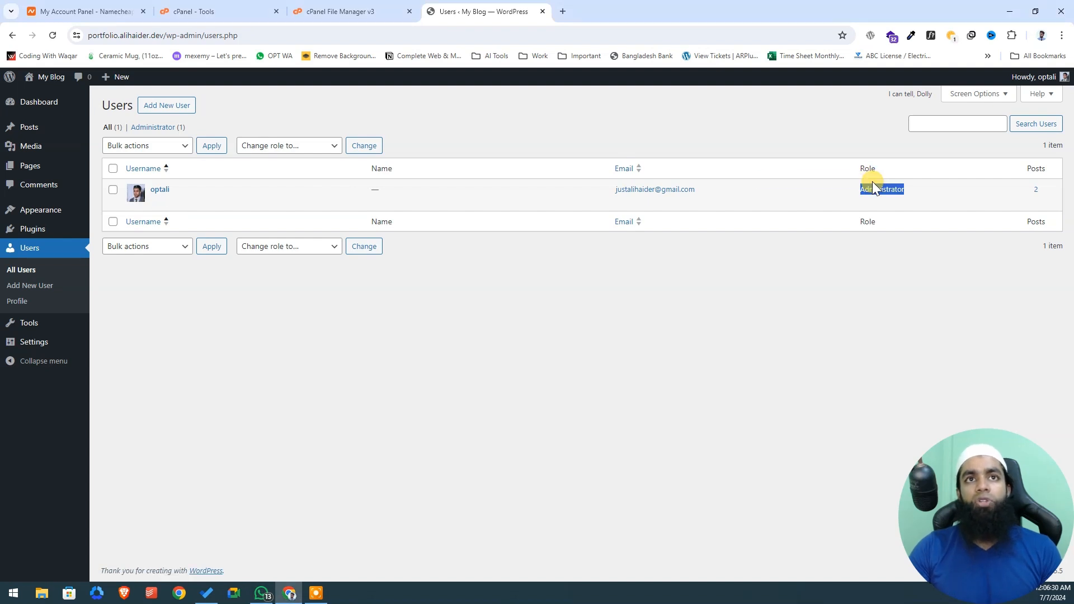
click(872, 179)
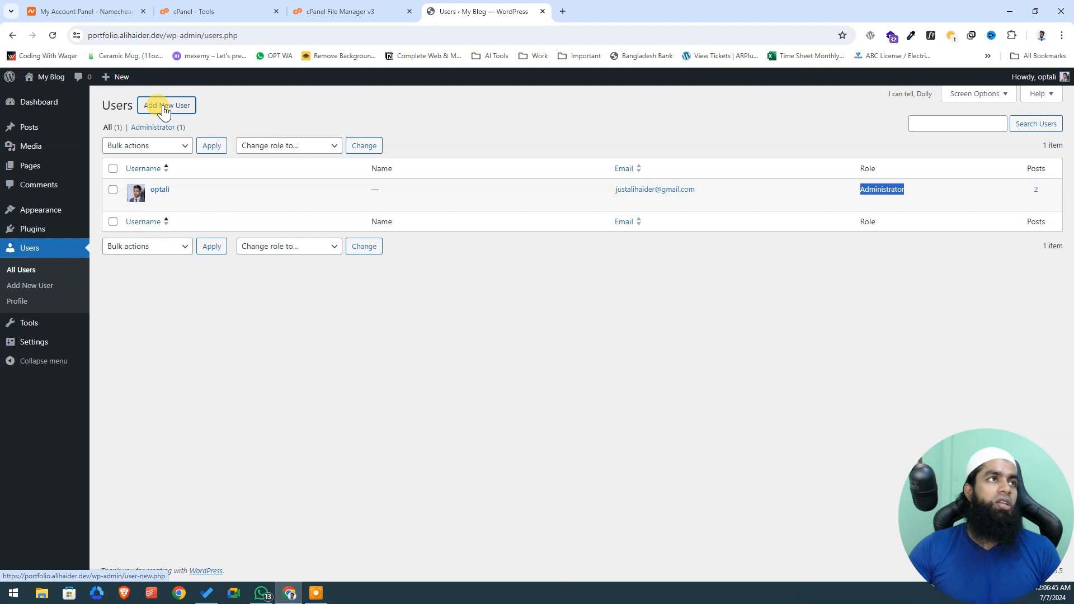
- Start adding a new user and fill in both the username and email with the new user's e-mail address
click(166, 106)
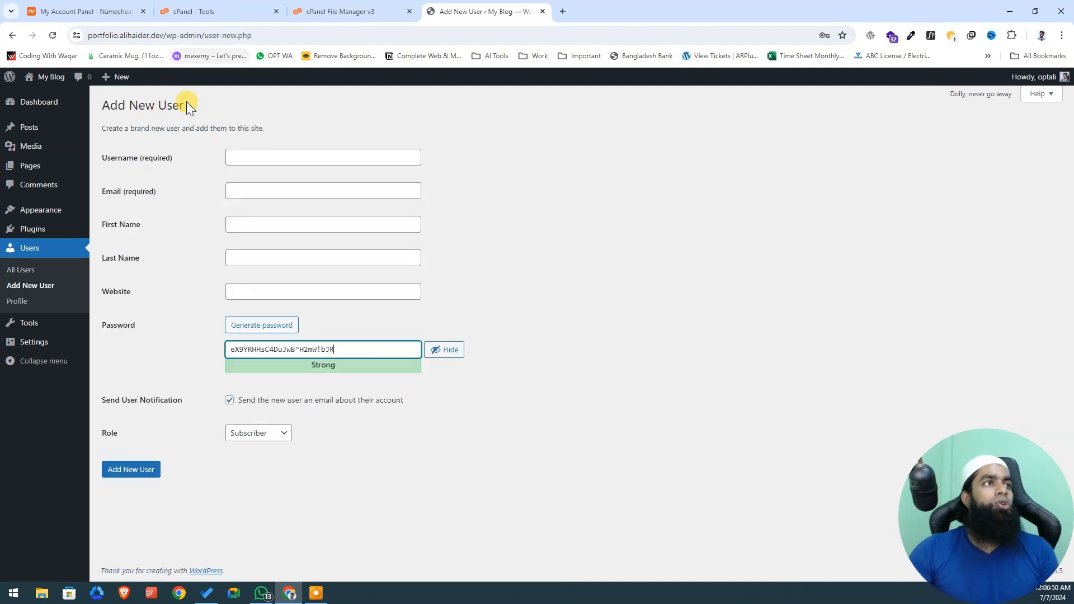
click(287, 158)
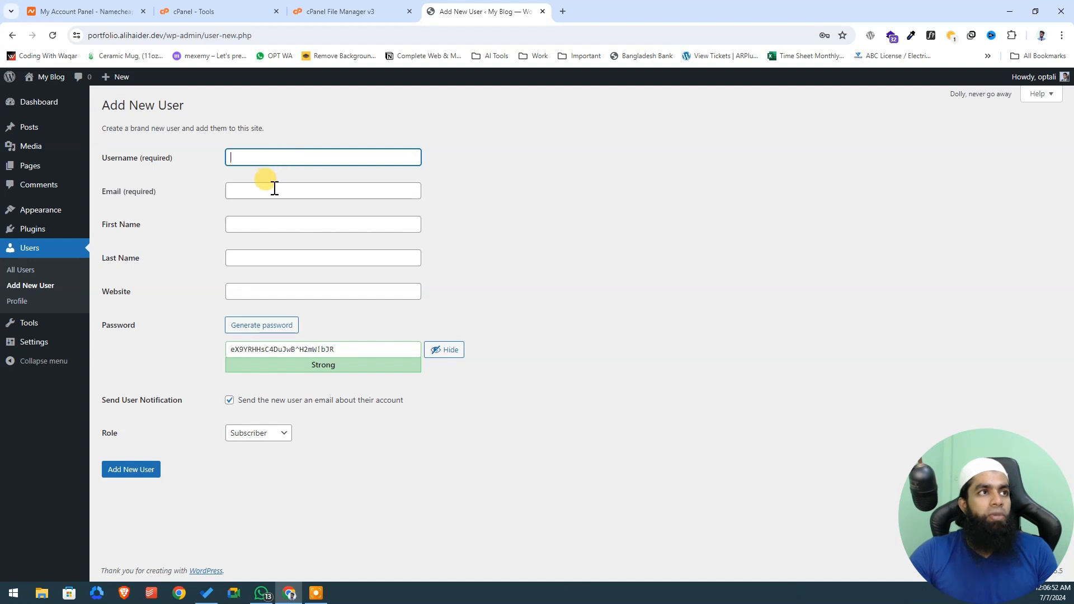
click(274, 189)
click(281, 156)
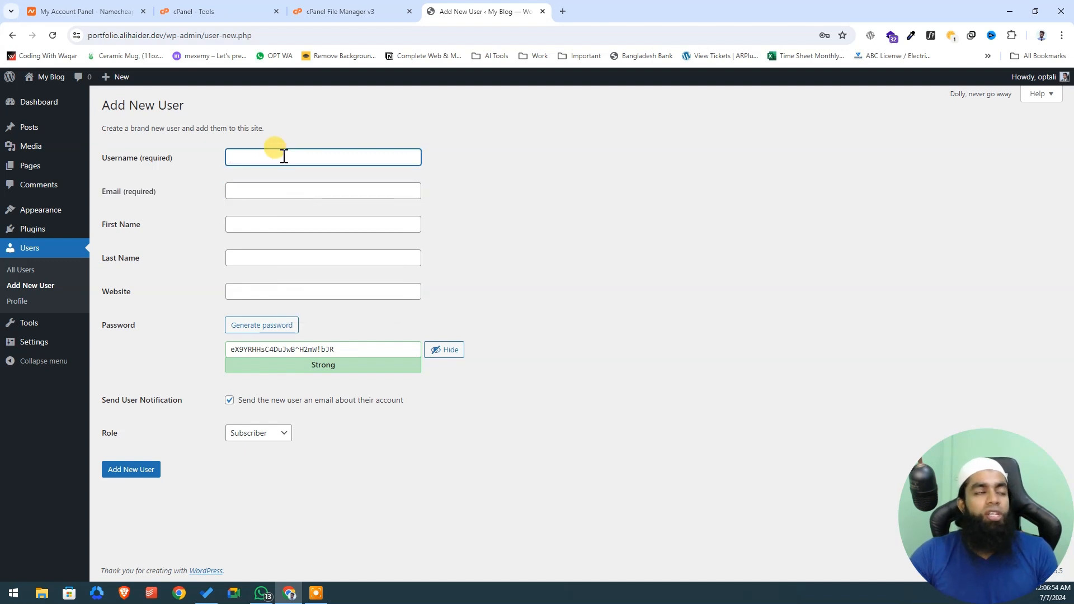
click(266, 192)
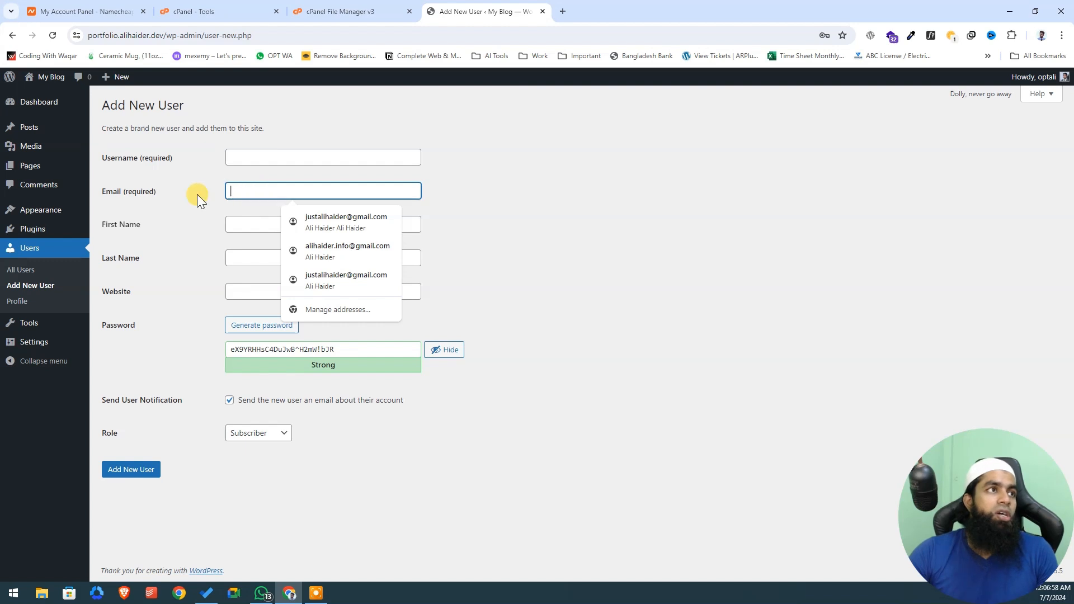
click(607, 165)
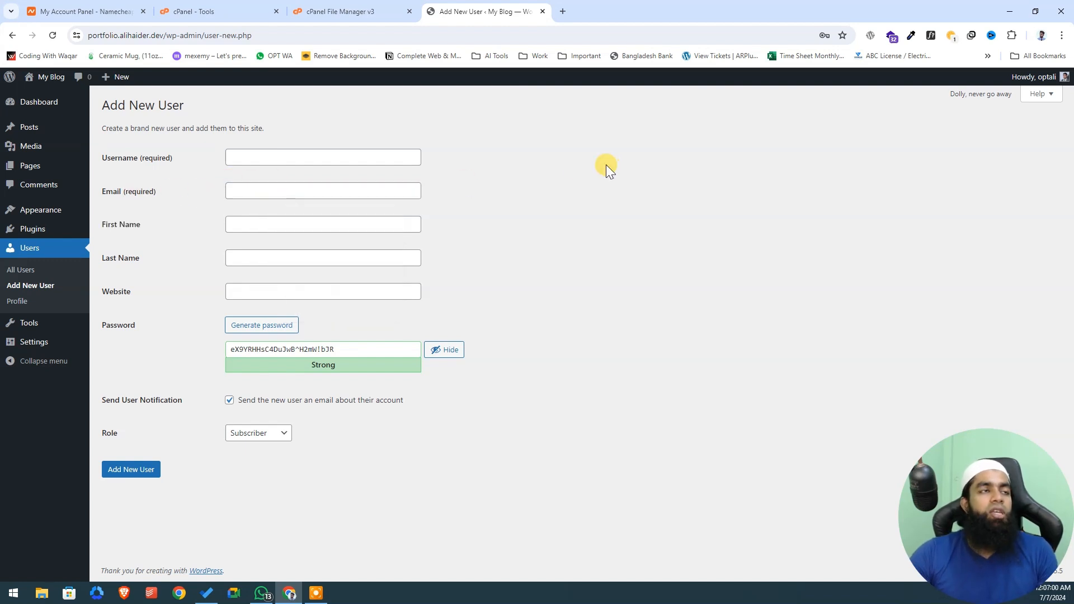
click(291, 157)
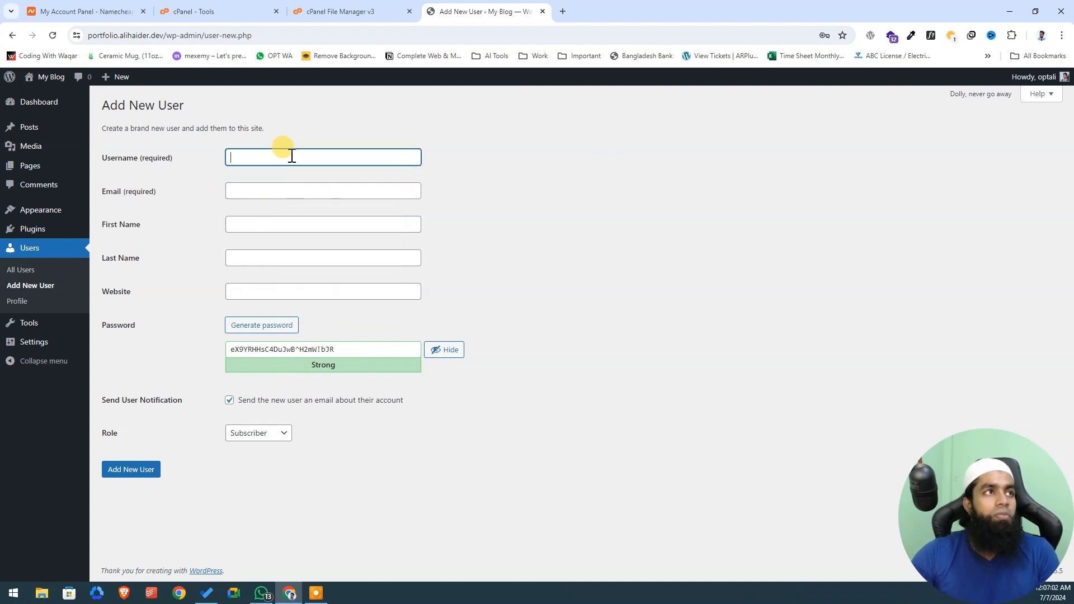
key(ctrl+v)
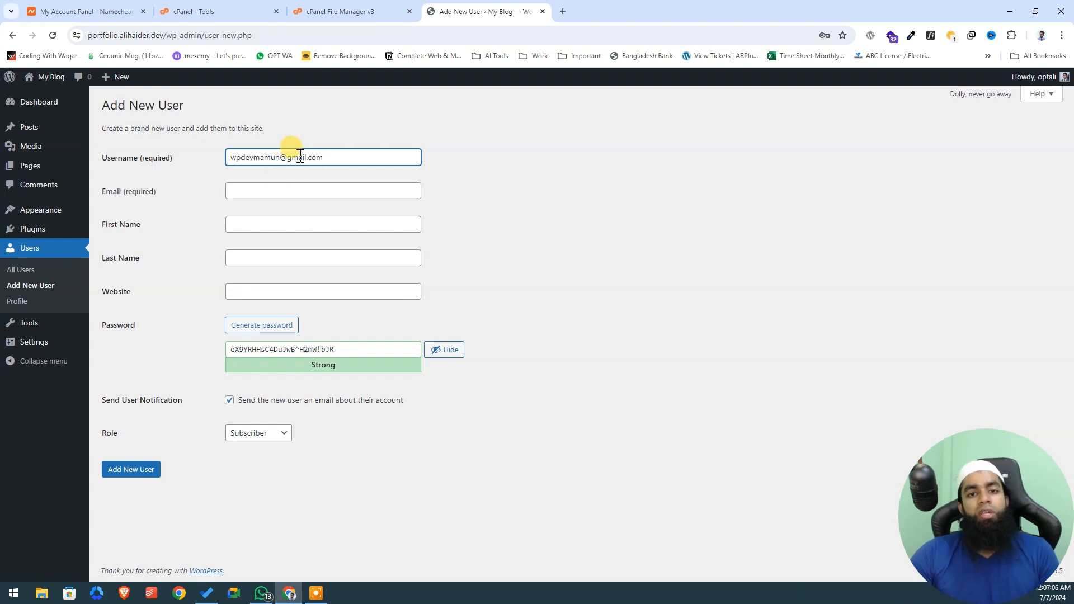
click(259, 187)
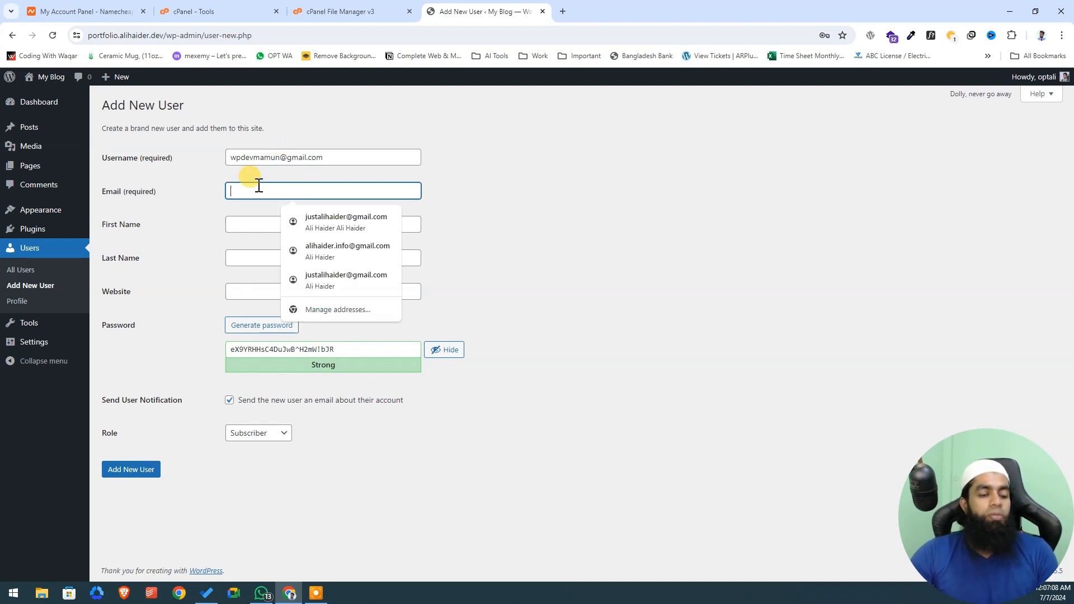
key(ctrl+v)
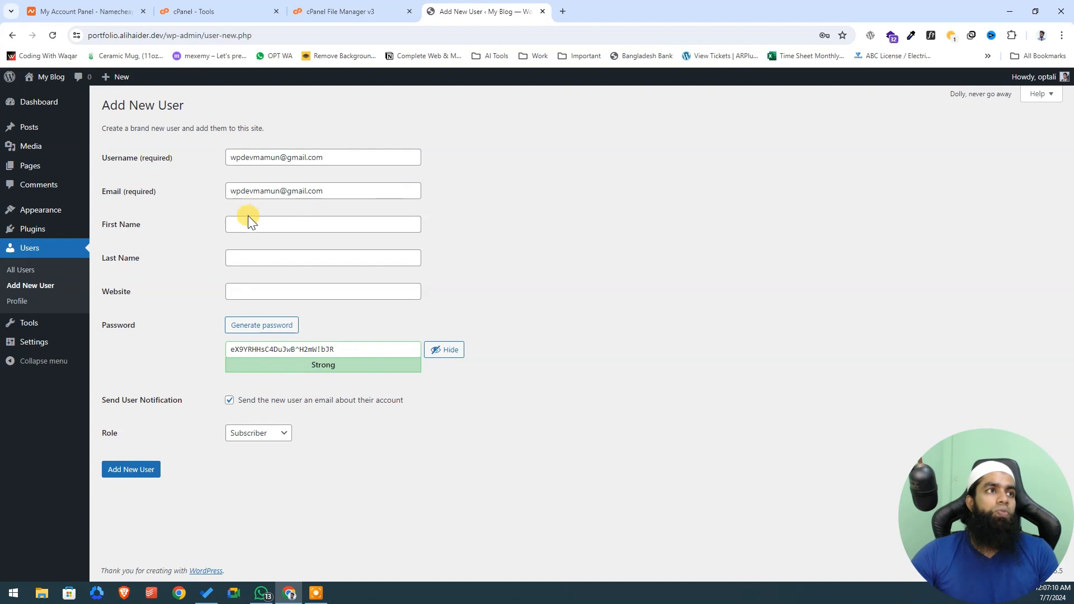
- Examine the new user form's name and website fields, generated password, notification setting and entered email
click(249, 223)
click(262, 257)
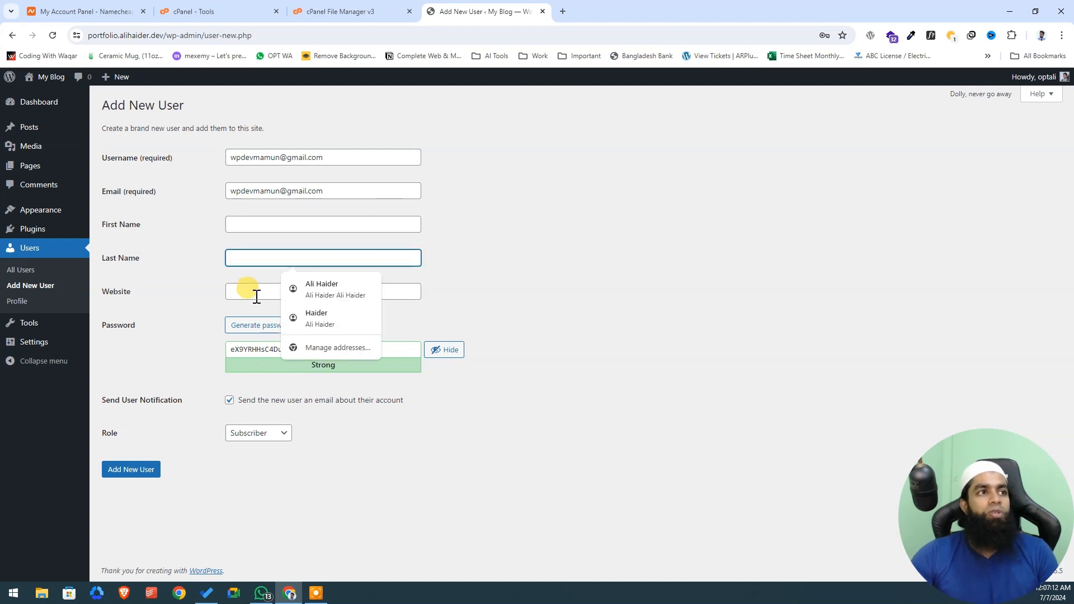
click(256, 296)
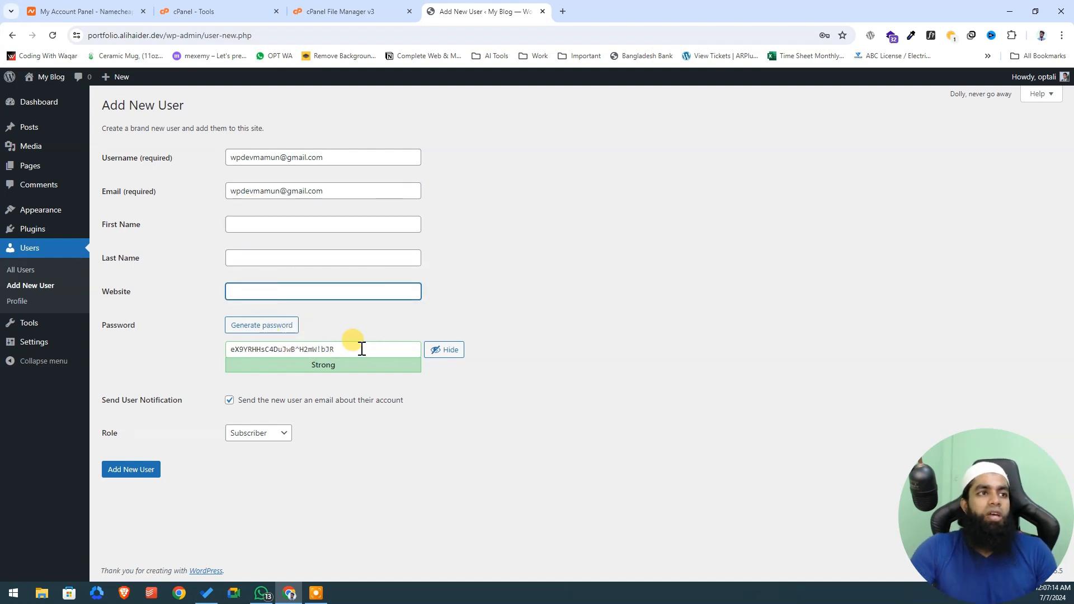
drag(349, 349, 188, 358)
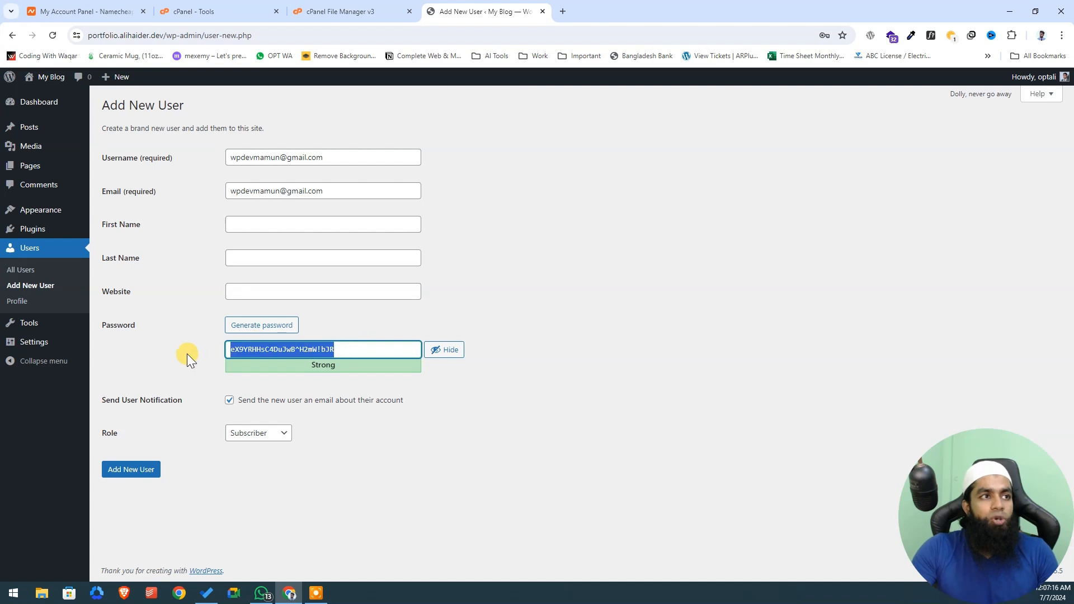
drag(372, 351, 214, 331)
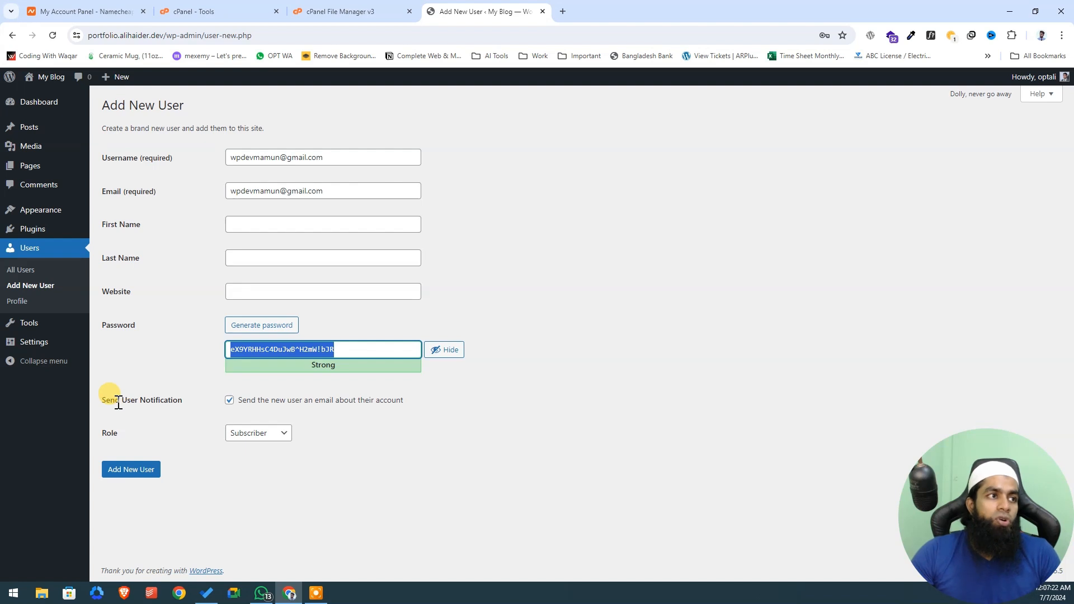
double_click(173, 400)
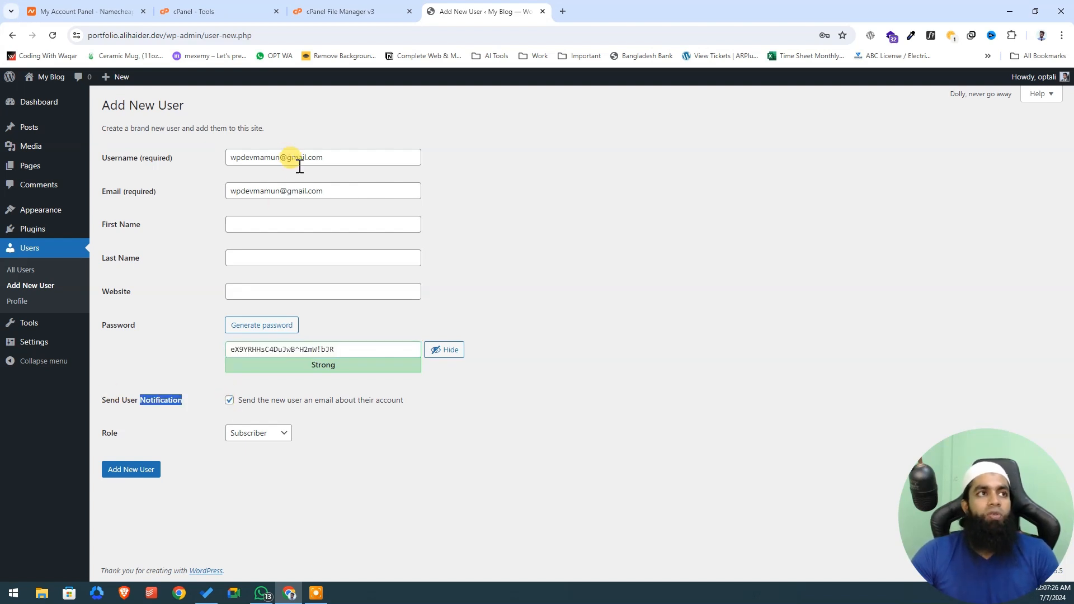
drag(339, 194, 200, 190)
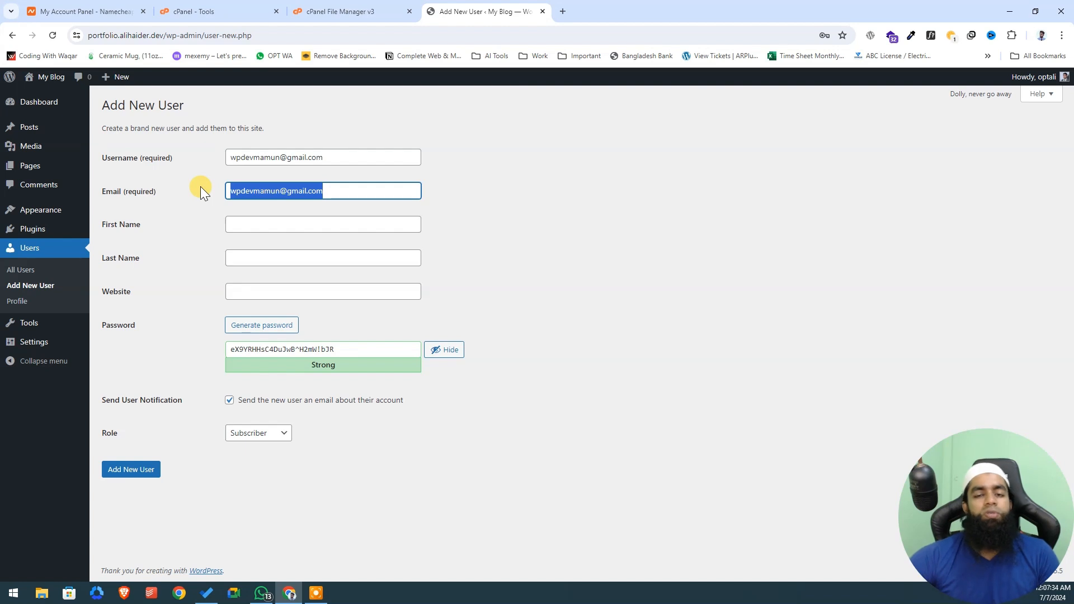
- Set the new user's role to Administrator
click(270, 434)
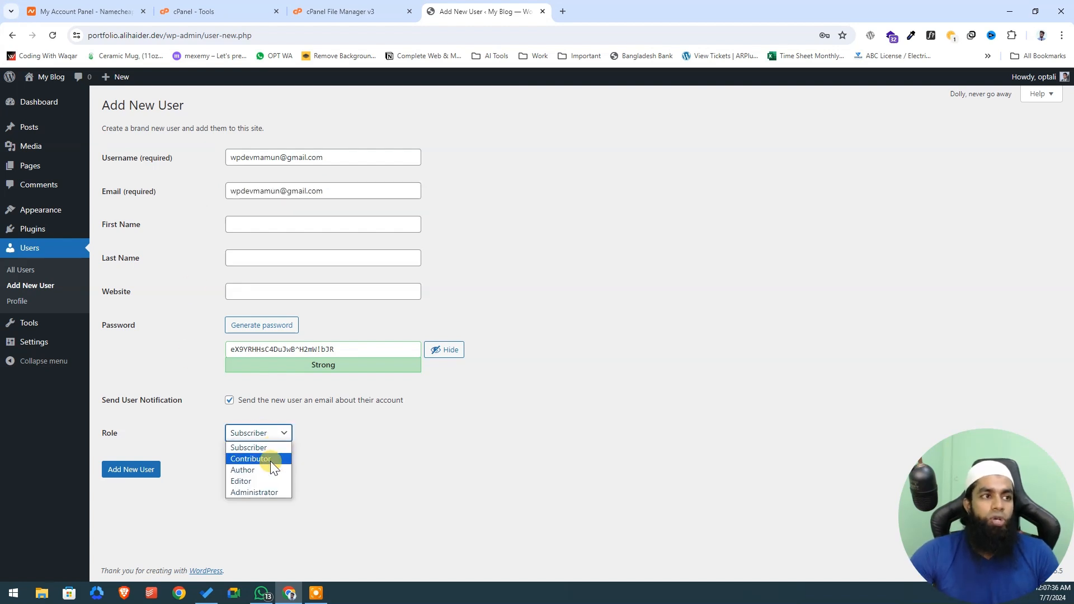
click(269, 491)
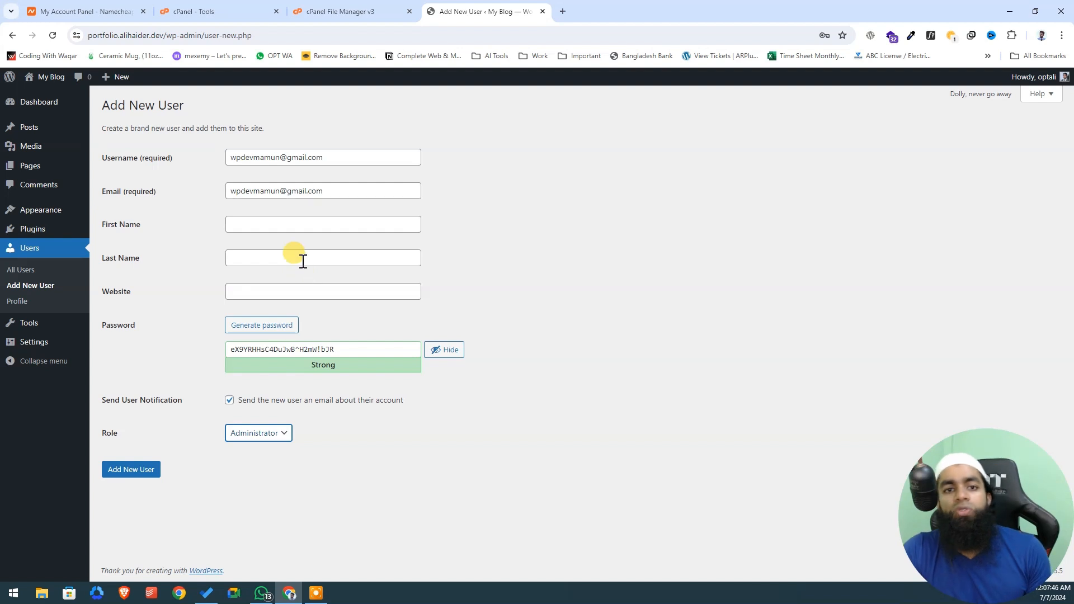
click(342, 194)
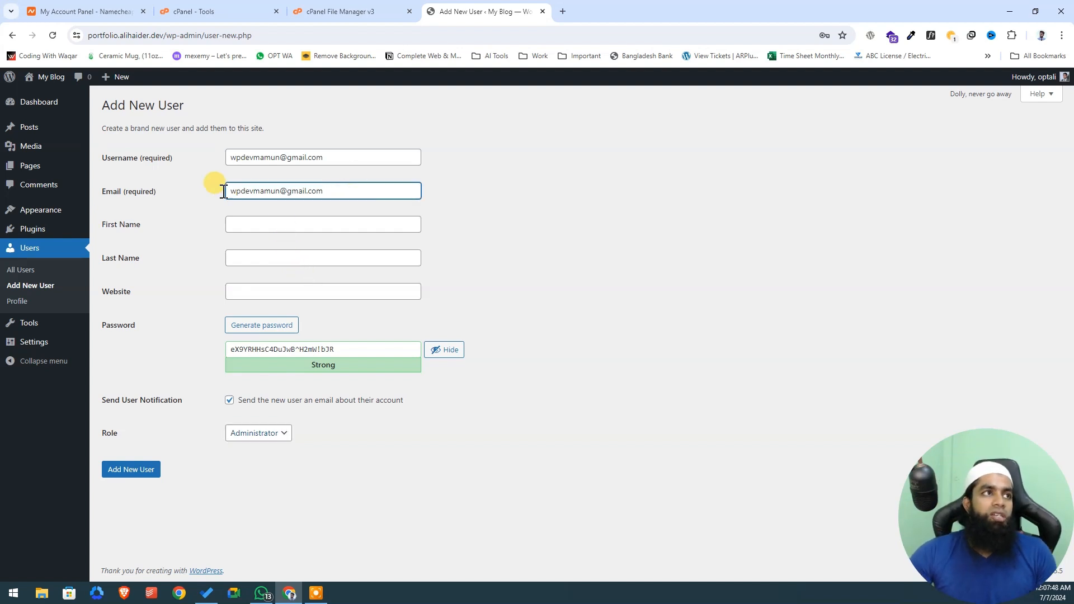
click(260, 213)
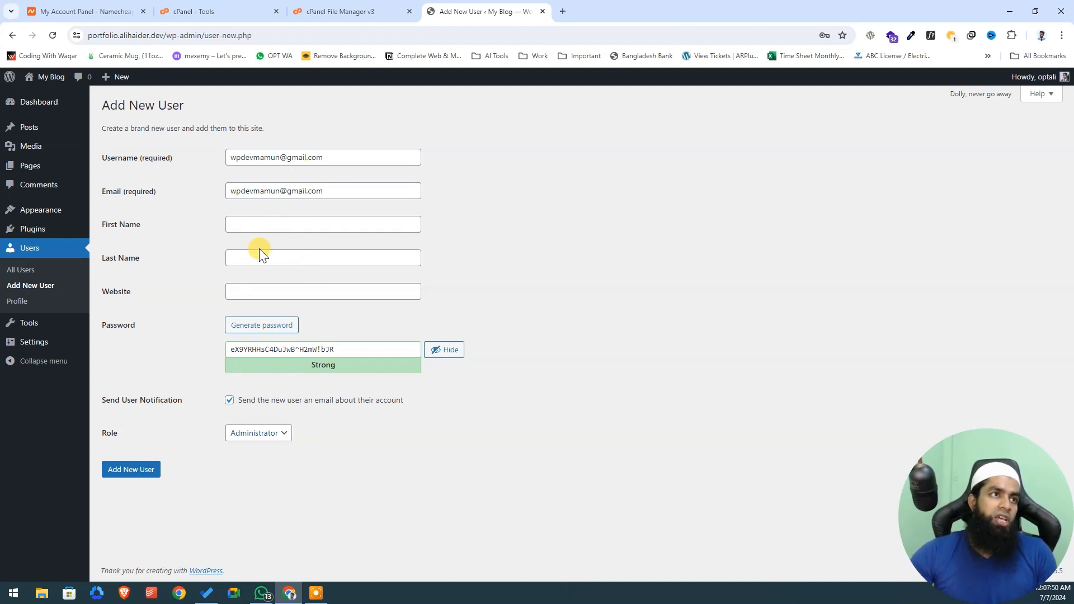
- Clear the new user's prefilled password and generate a fresh strong password in the password field
click(277, 330)
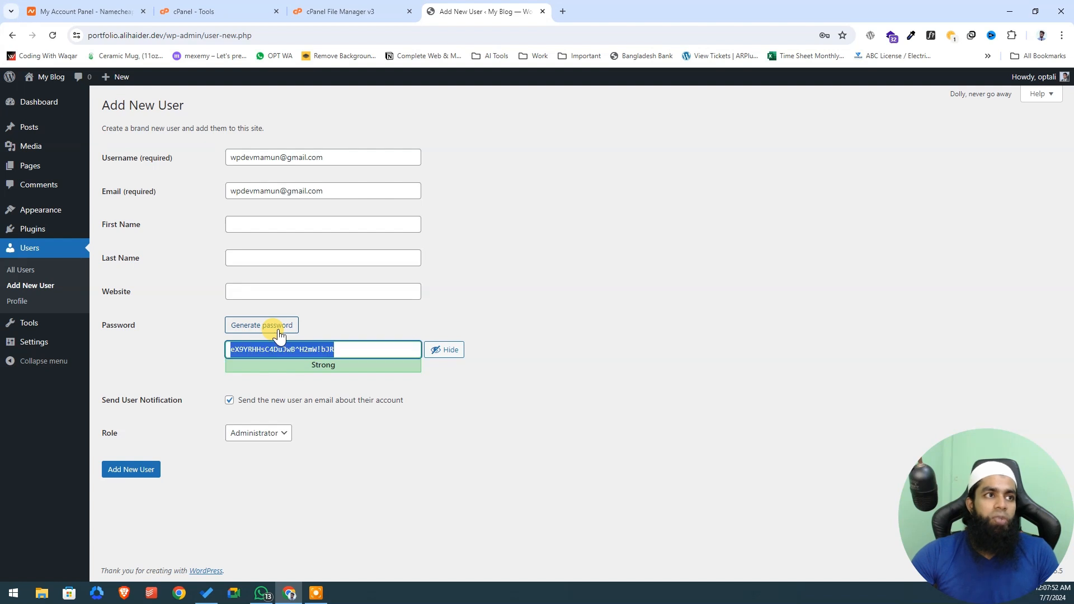
click(278, 330)
click(278, 331)
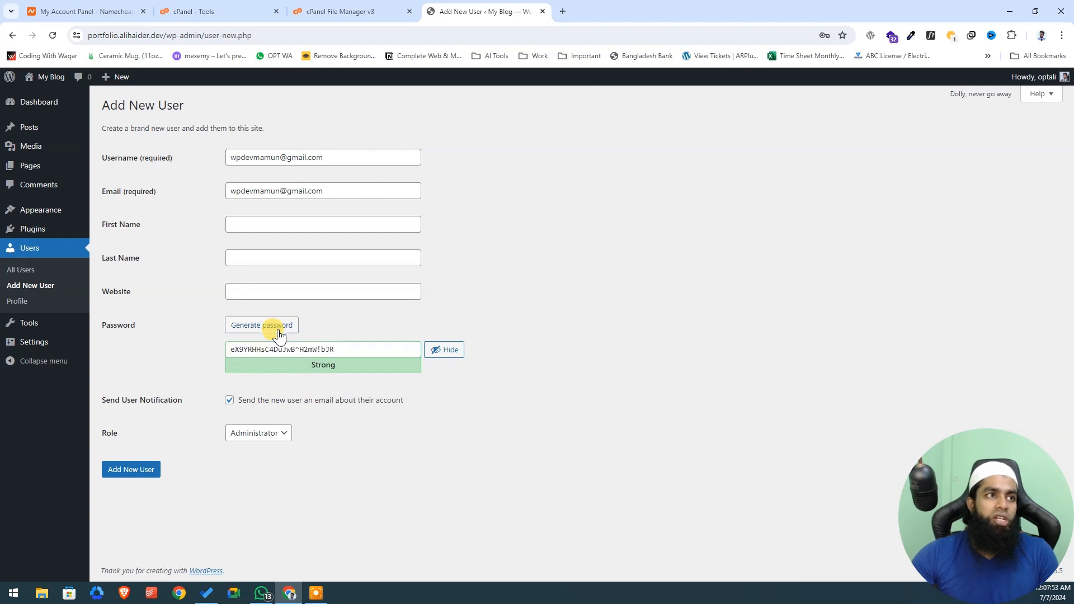
click(342, 347)
drag(362, 347, 50, 345)
key(BackSpace)
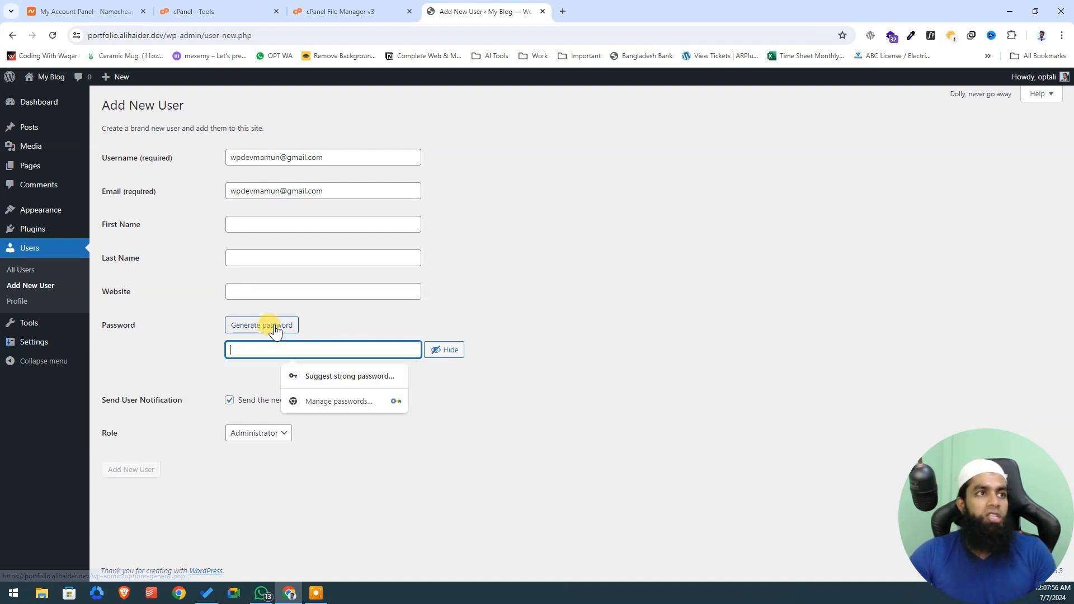
click(275, 330)
drag(378, 353, 64, 349)
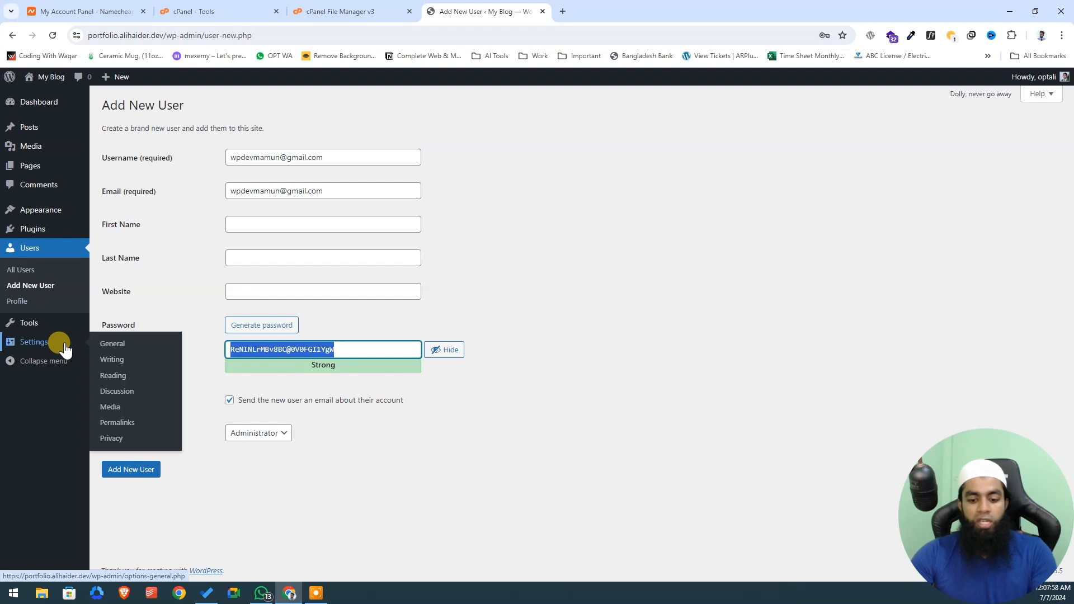
key(BackSpace)
click(258, 325)
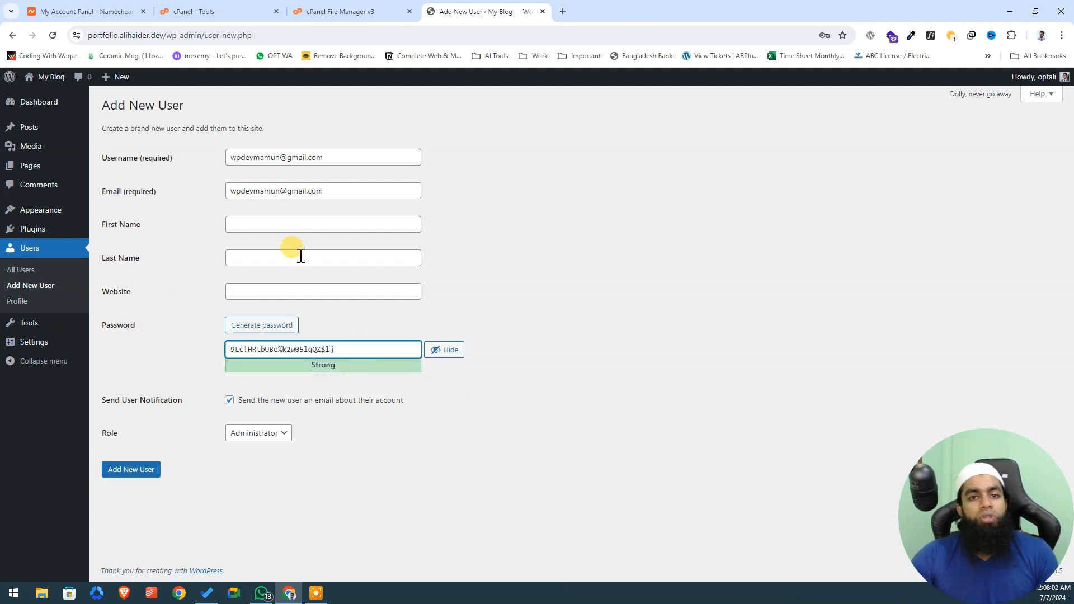
- Set the new user's role to Editor and create the account
click(343, 191)
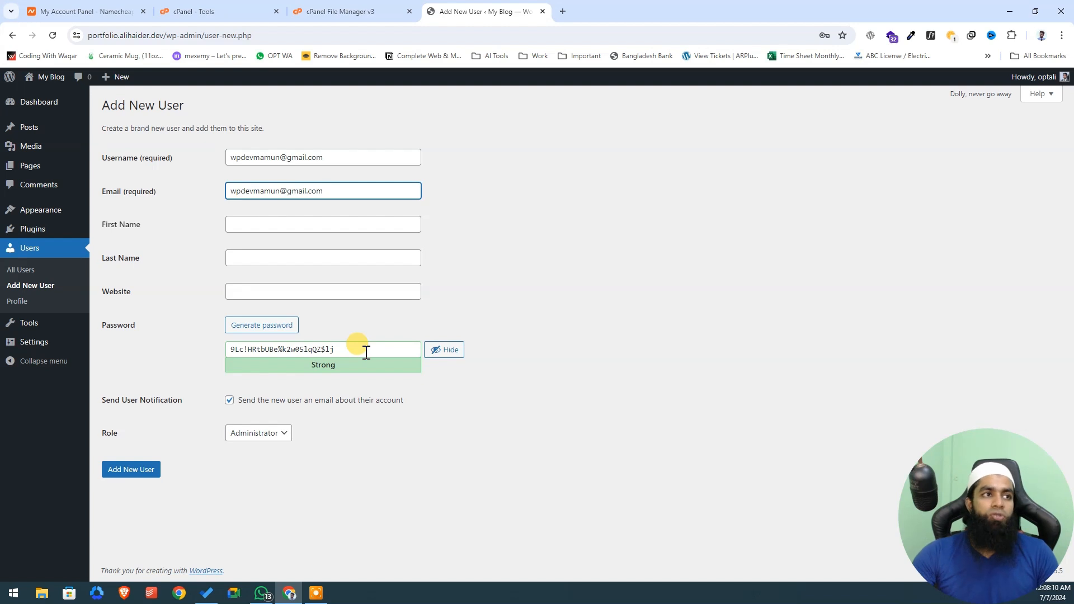
click(276, 435)
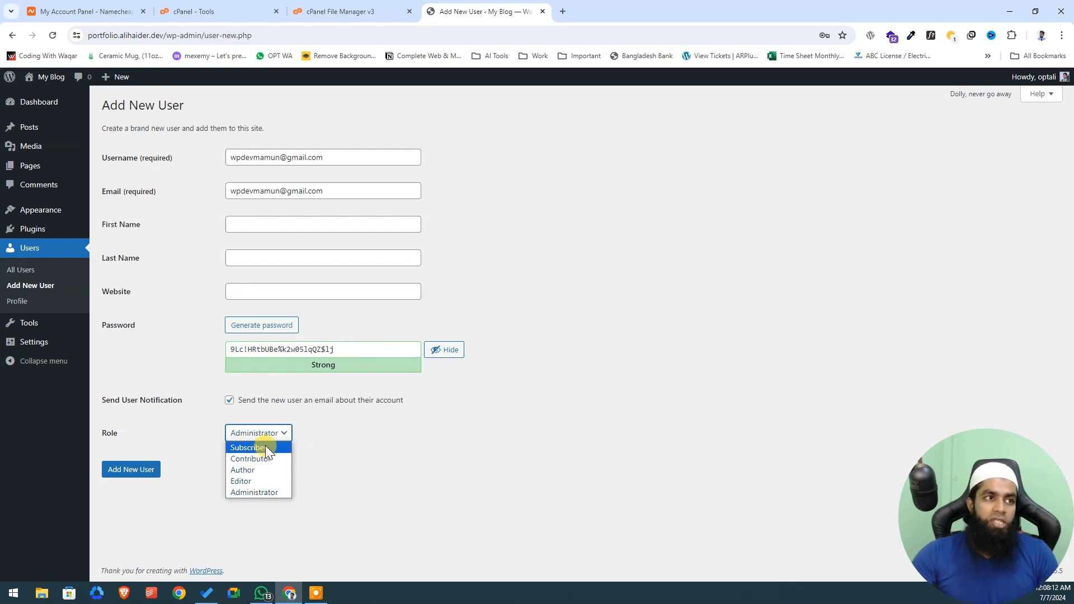
click(257, 479)
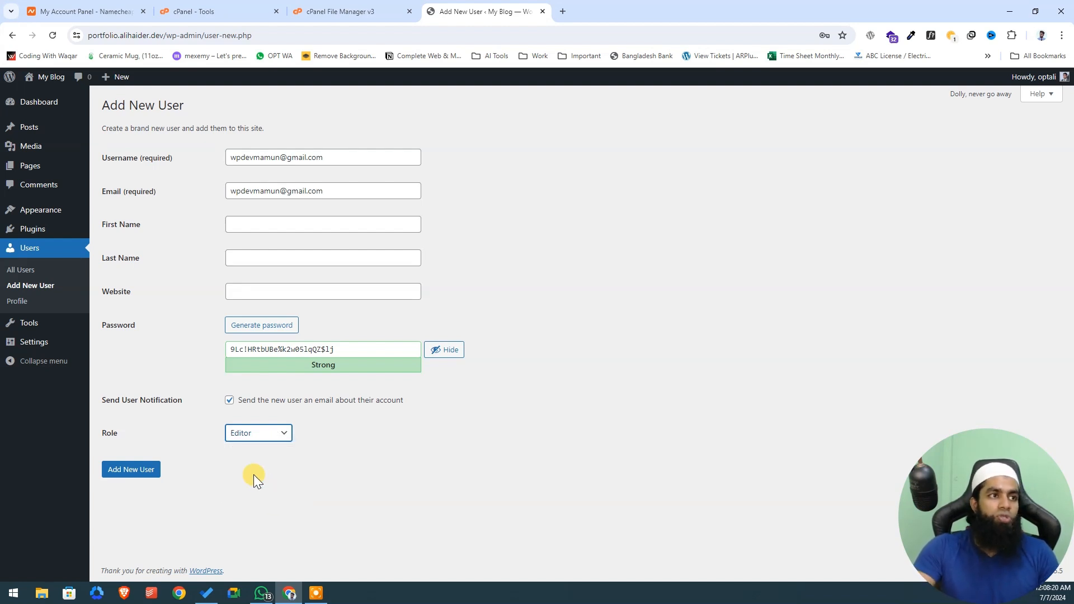
click(134, 470)
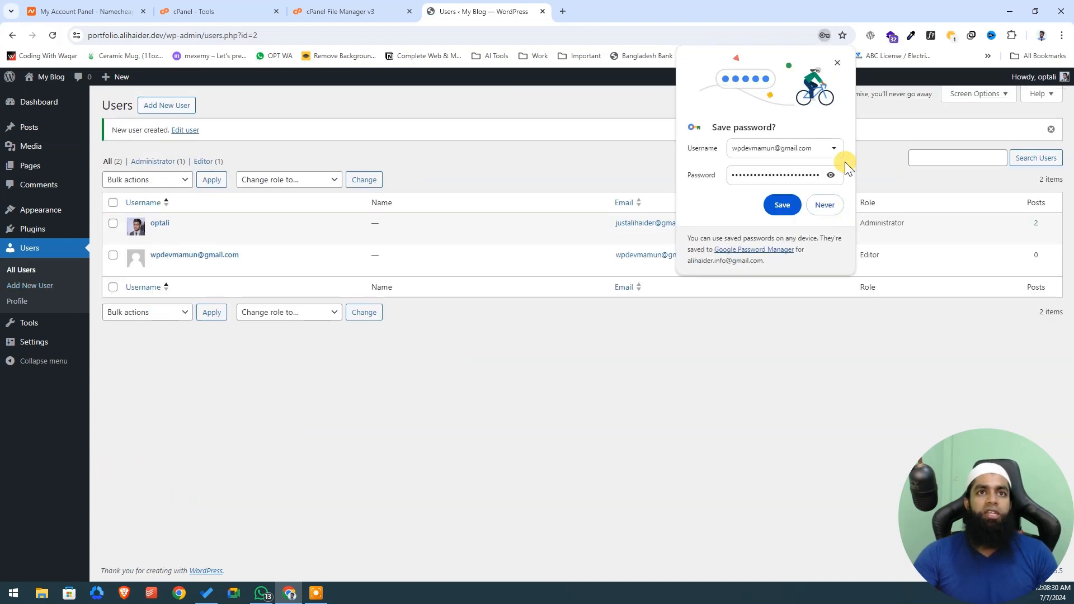
- Dismiss the browser's offer to save the password and check the new user's role in the users list
click(837, 60)
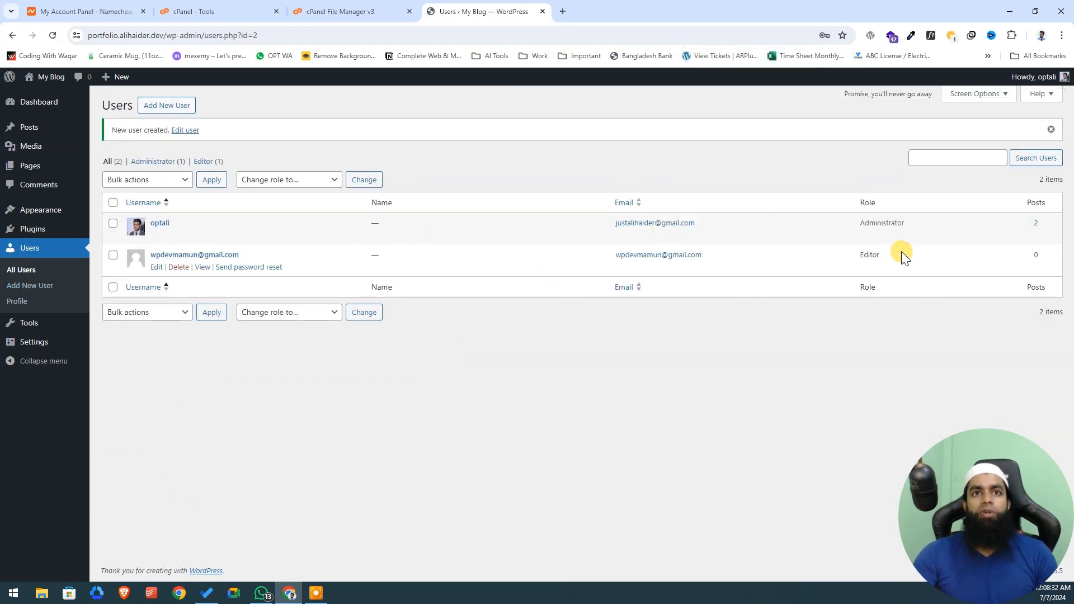
double_click(871, 255)
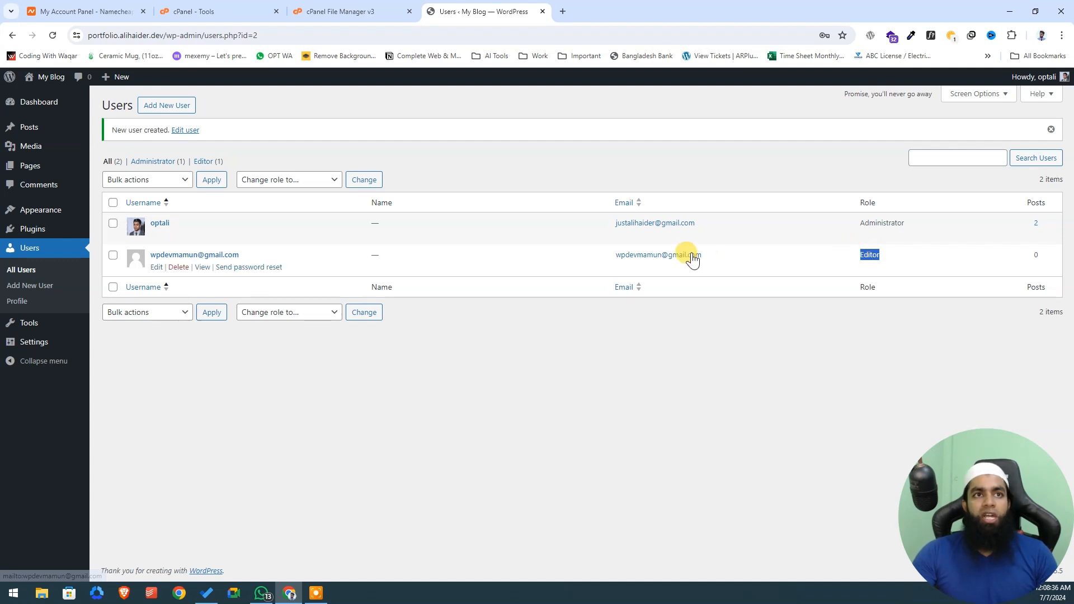
click(377, 257)
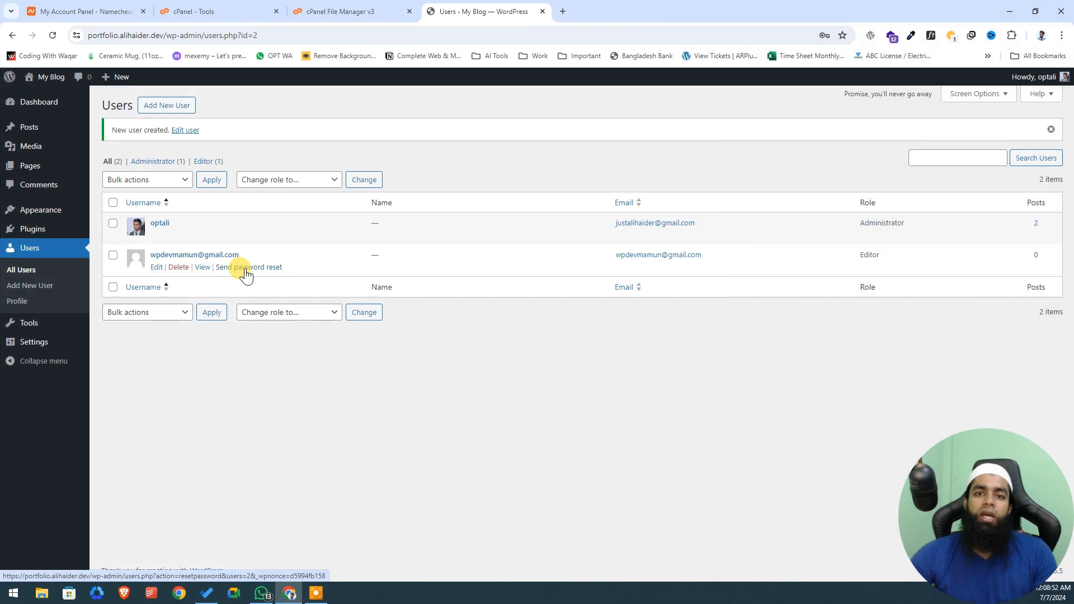
- View the new editor user's public author page in a separate tab, and return to the users list
click(203, 267)
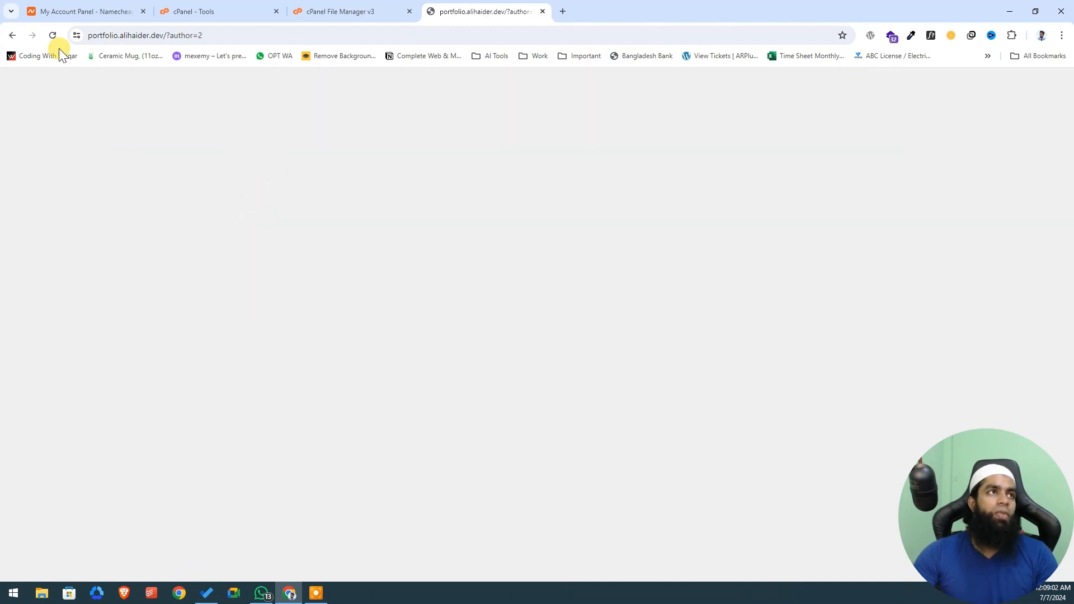
click(16, 34)
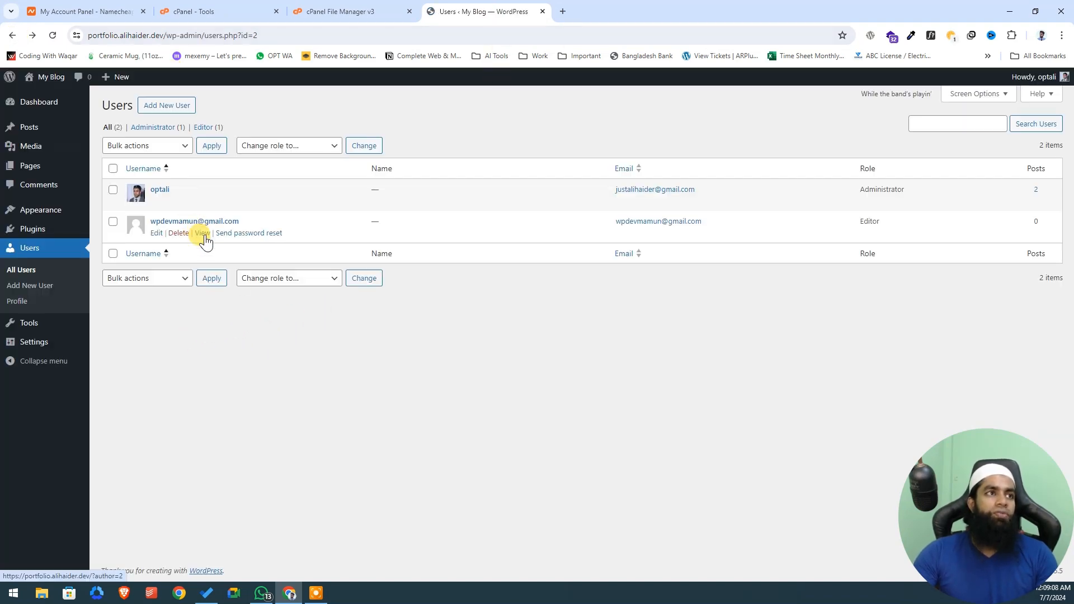
click(211, 234)
click(613, 11)
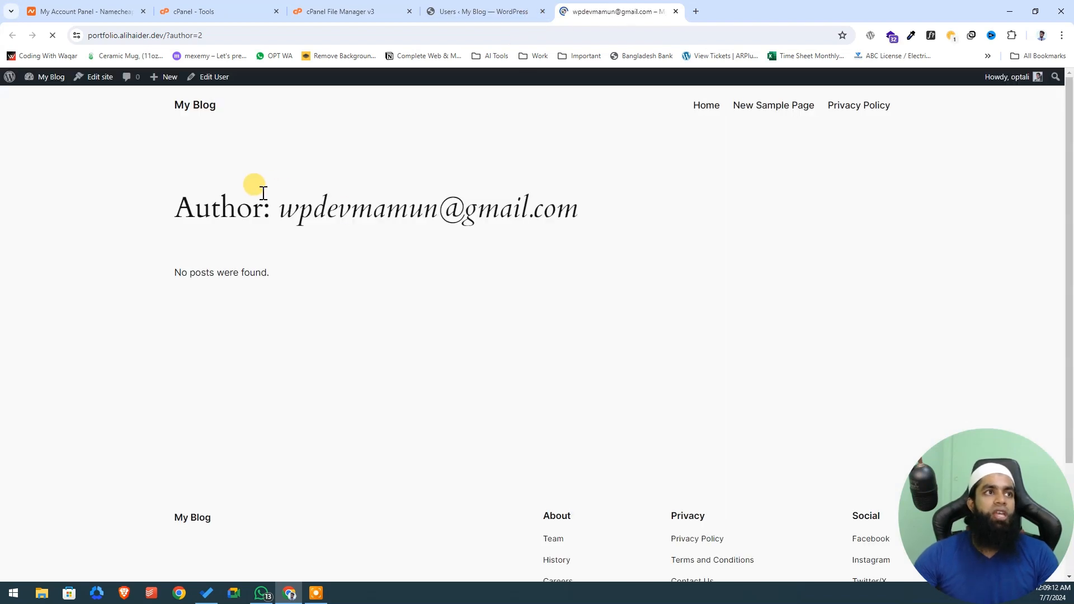
scroll(447, 253, down, 3)
scroll(341, 543, up, 3)
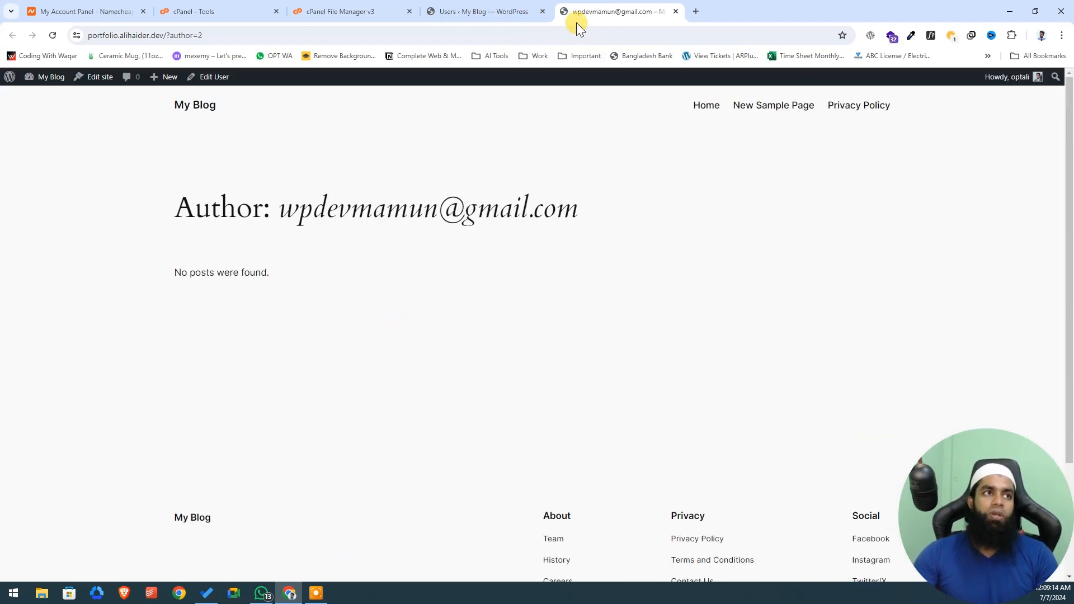
middle_click(598, 5)
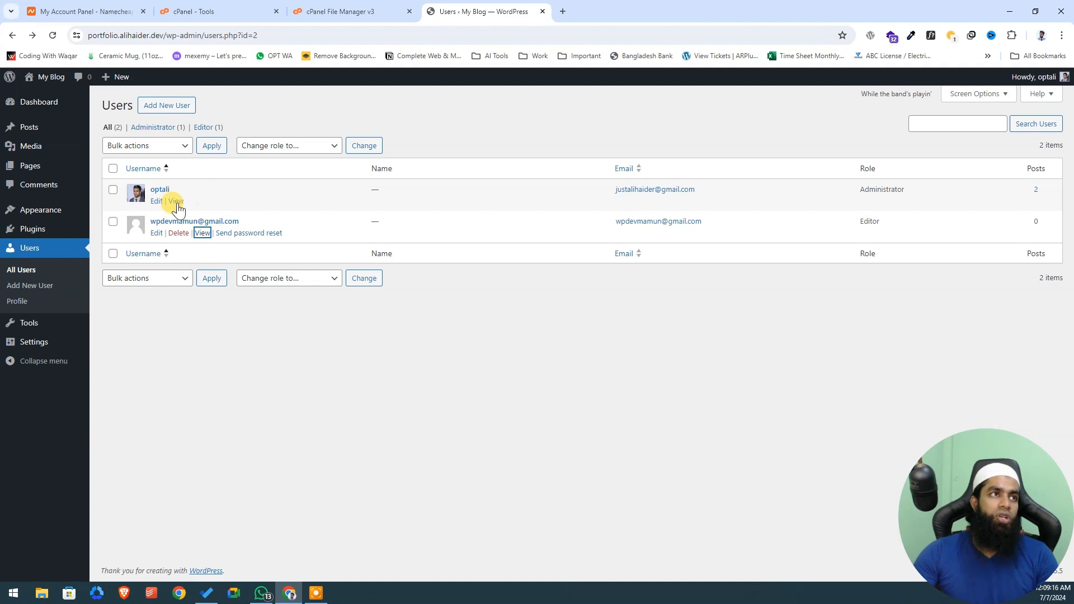
- View the administrator's author page with its posts, and compare both users' post counts in the users list
middle_click(176, 202)
click(635, 10)
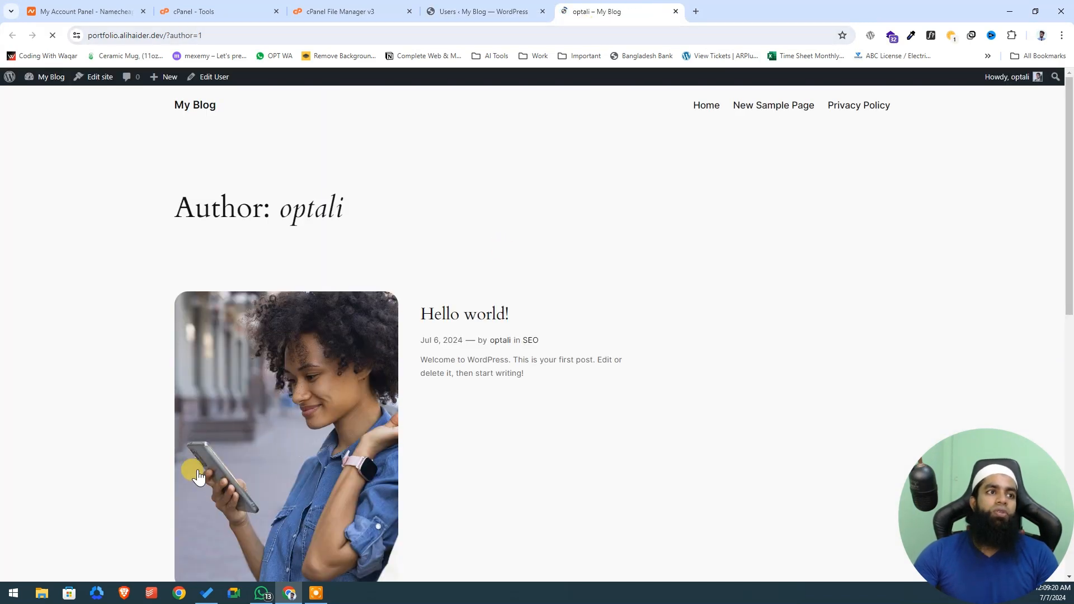
scroll(545, 446, down, 8)
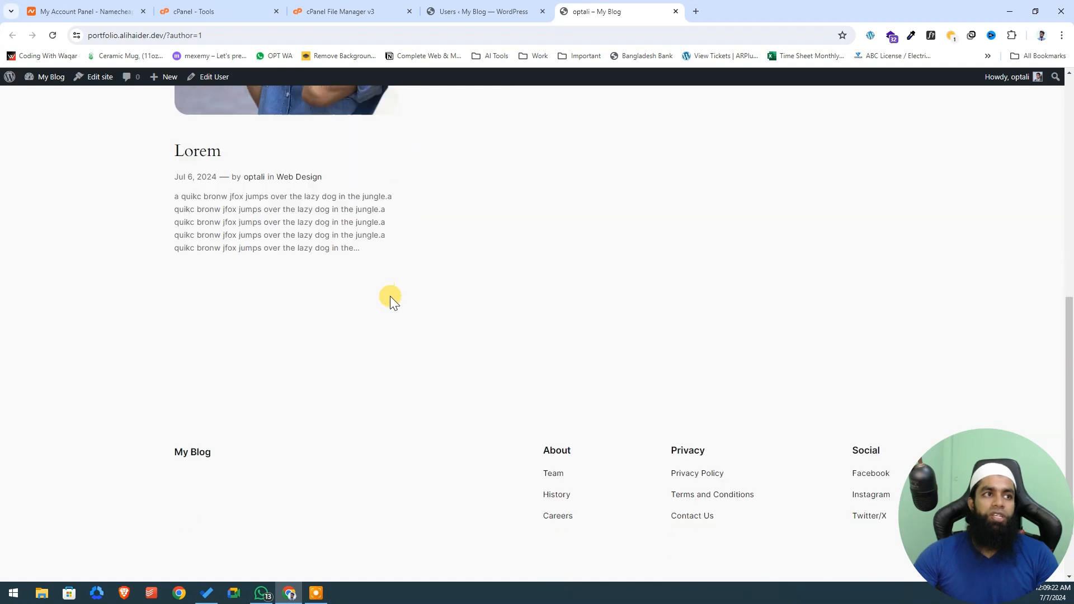
scroll(390, 296, up, 8)
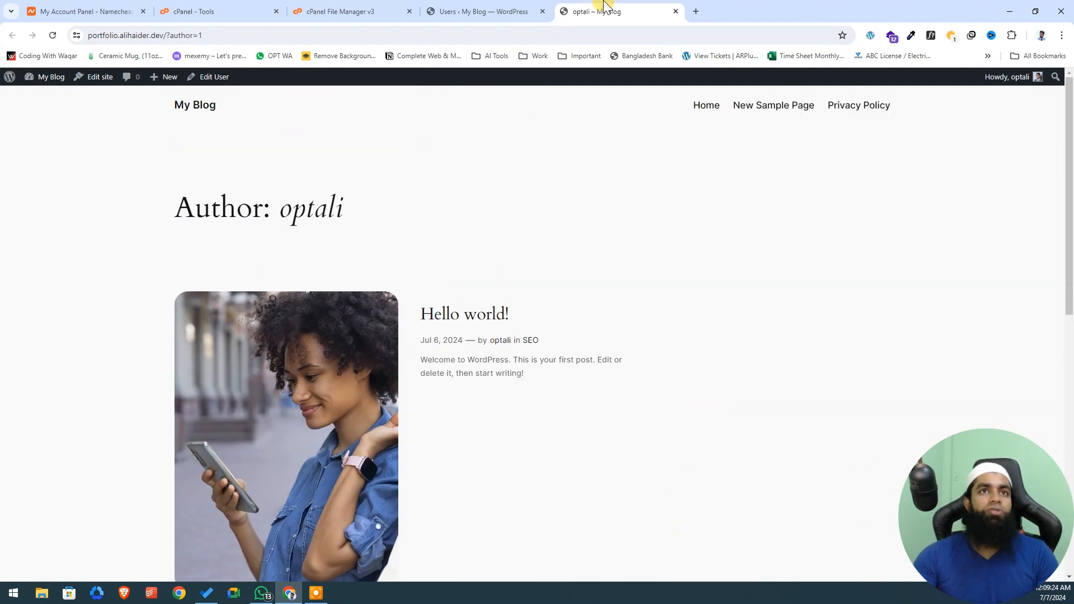
middle_click(604, 7)
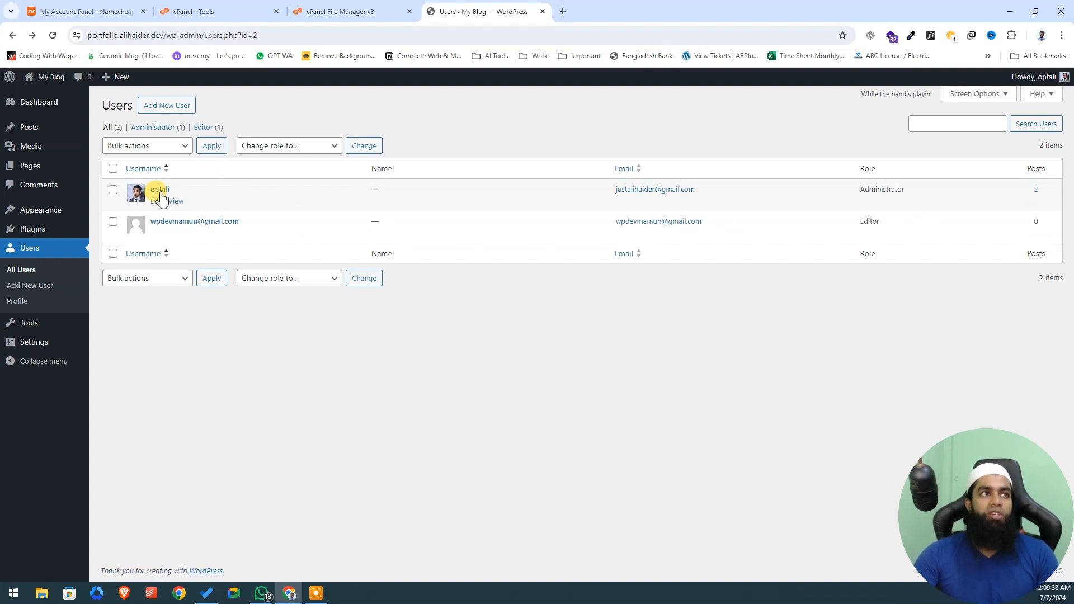
drag(1047, 194, 1038, 223)
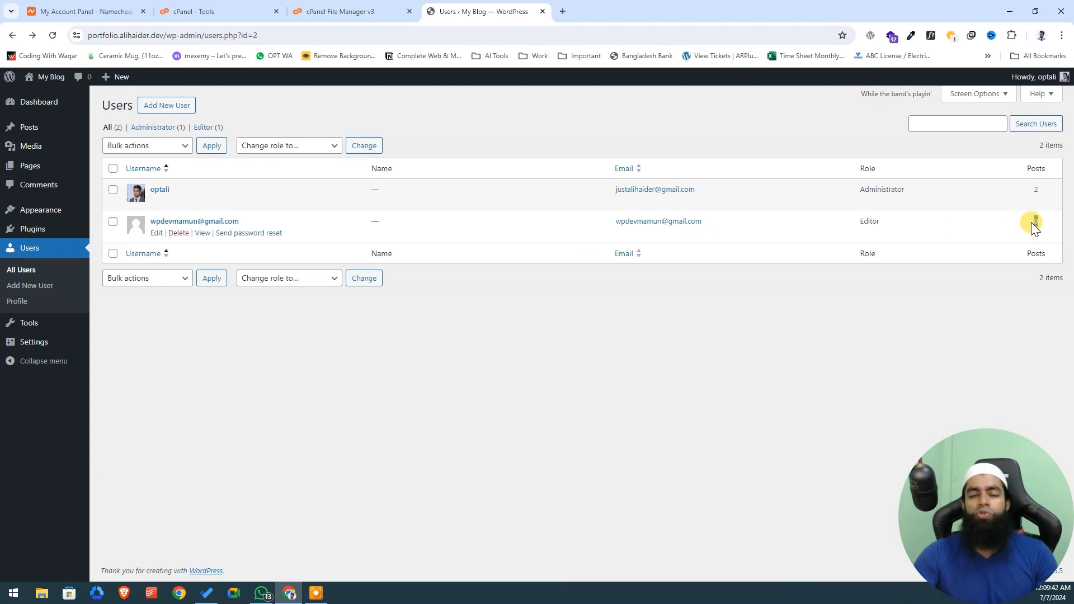
- Open the new user's edit page and examine its role, name, contact, biography, password and application password options
click(156, 234)
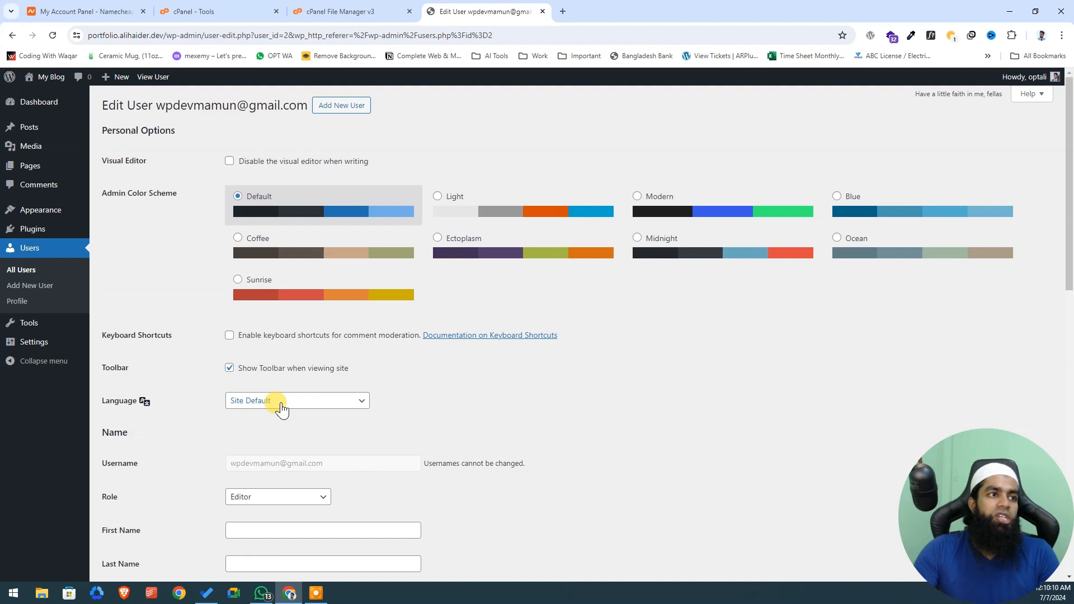
scroll(210, 510, down, 2)
click(320, 386)
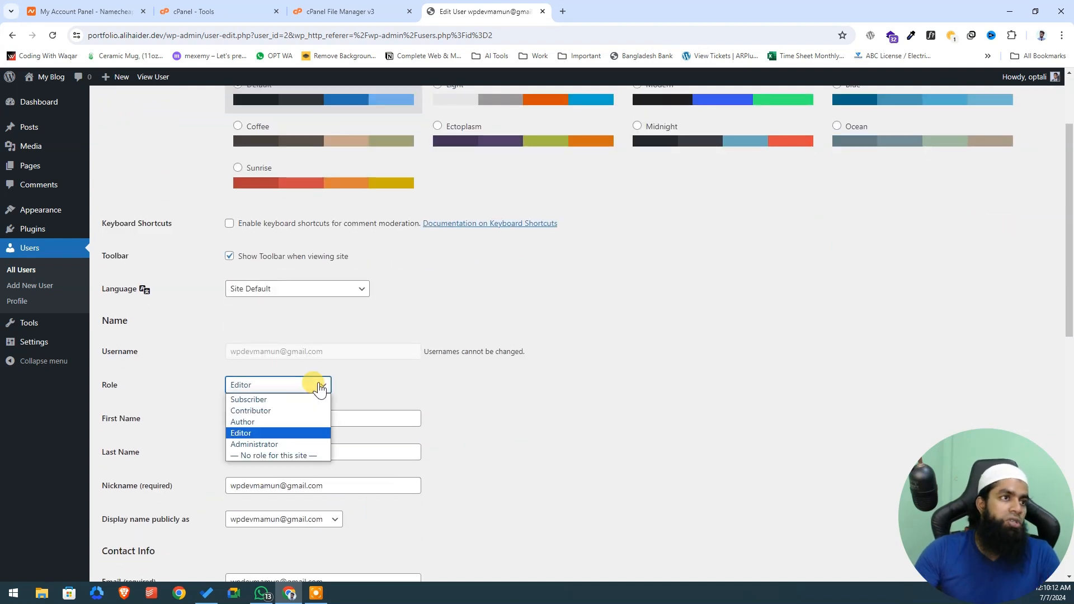
click(320, 386)
click(272, 417)
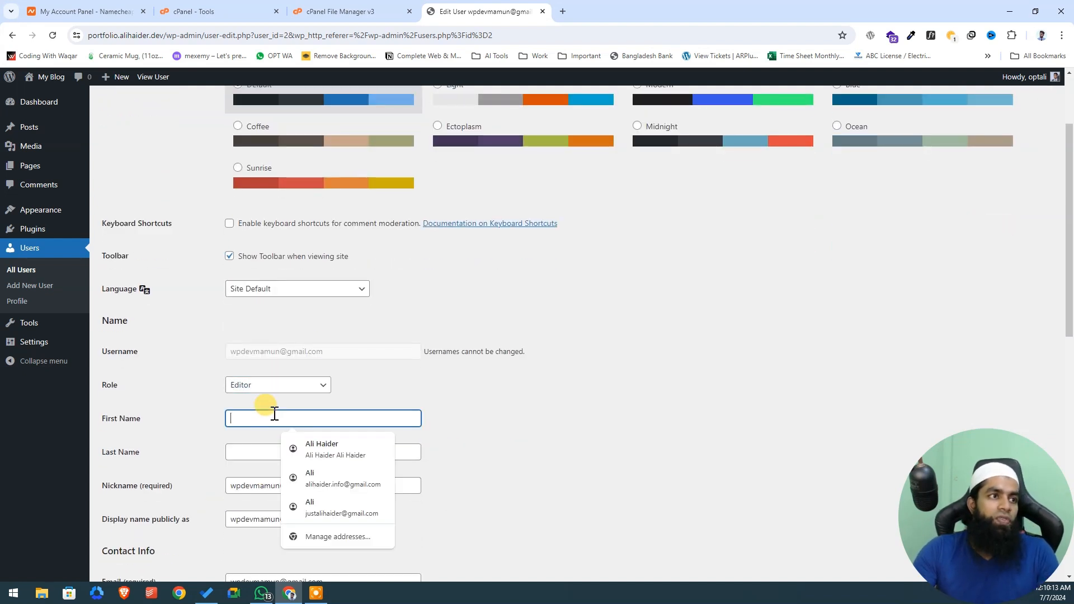
click(251, 450)
scroll(263, 498, down, 2)
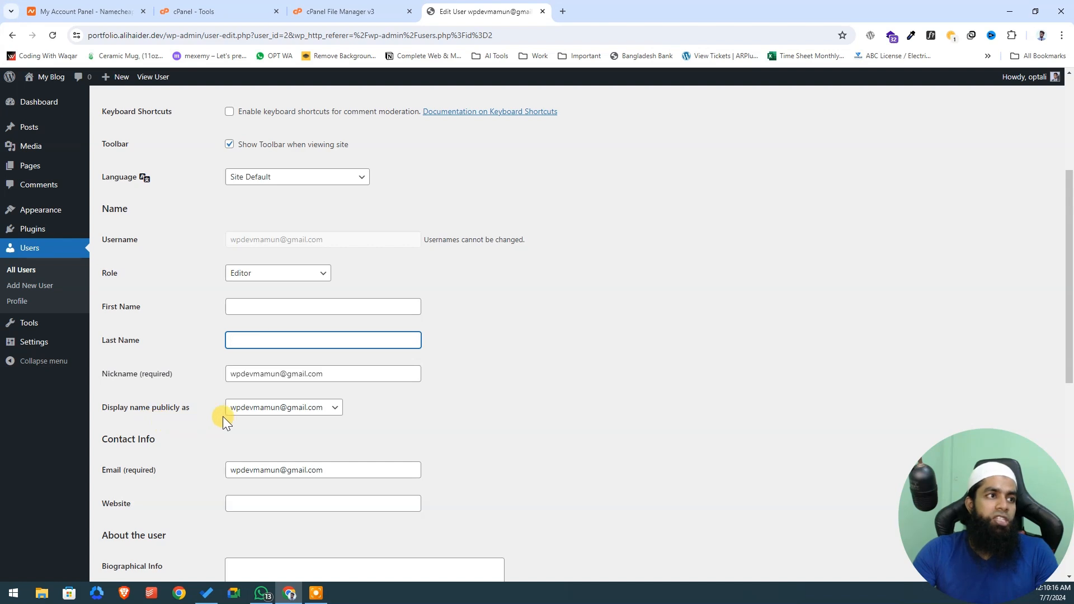
click(276, 408)
click(416, 408)
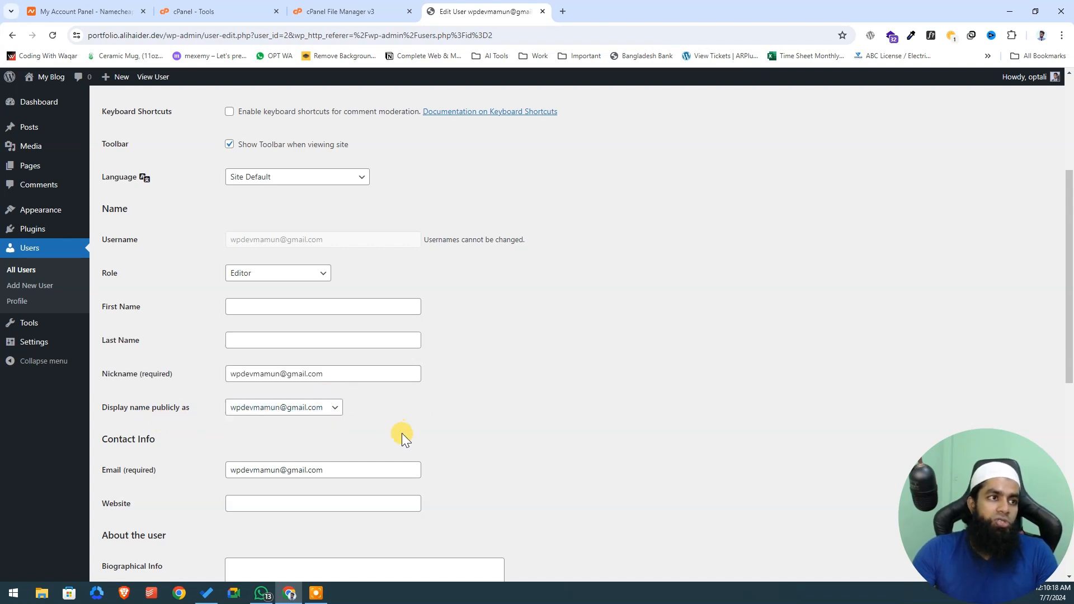
scroll(401, 432, down, 1)
scroll(197, 420, down, 3)
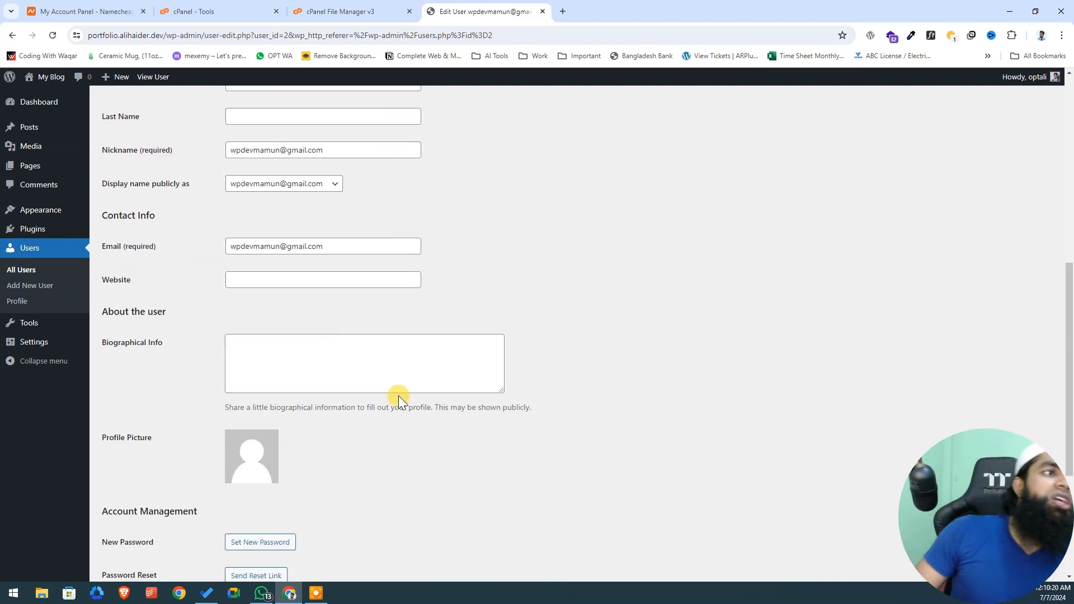
scroll(300, 454, down, 3)
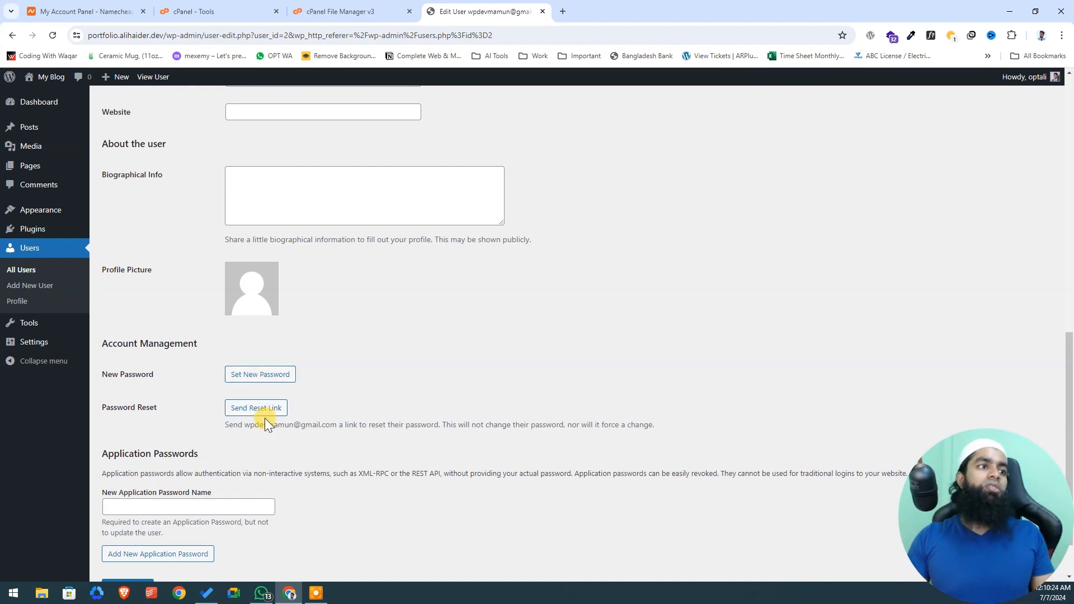
scroll(273, 417, down, 1)
scroll(273, 411, down, 1)
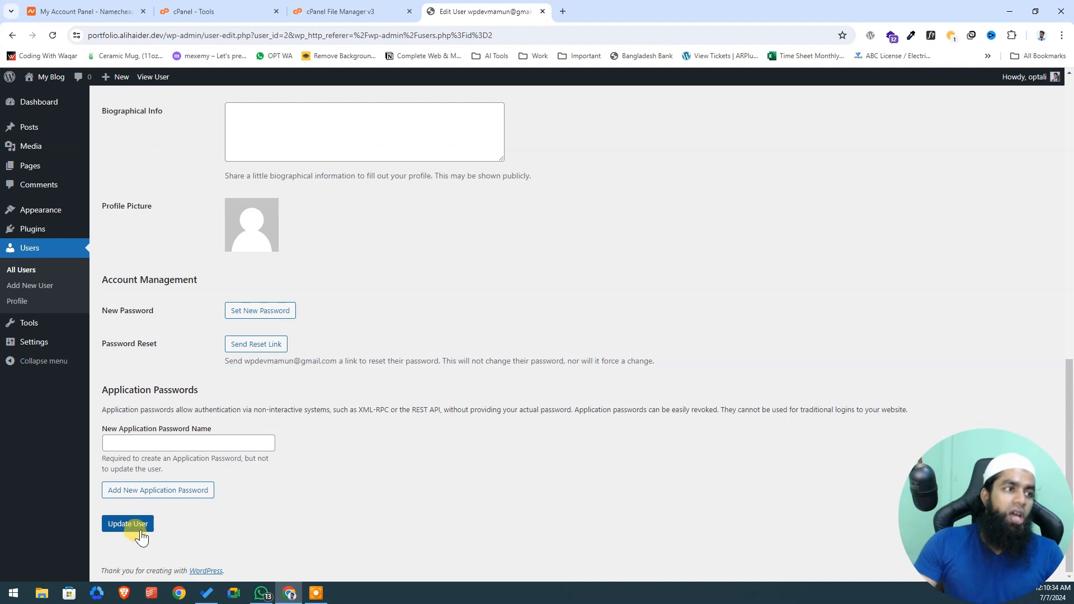
scroll(281, 511, up, 20)
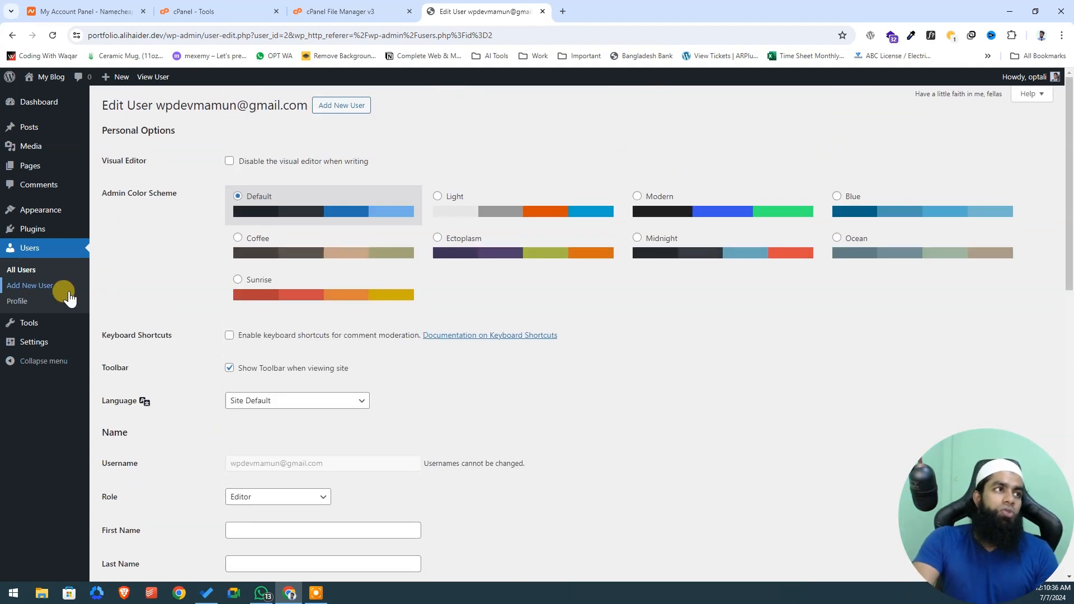
- Open the logged-in administrator's own profile and examine its name, contact, biography, picture and account settings
click(29, 303)
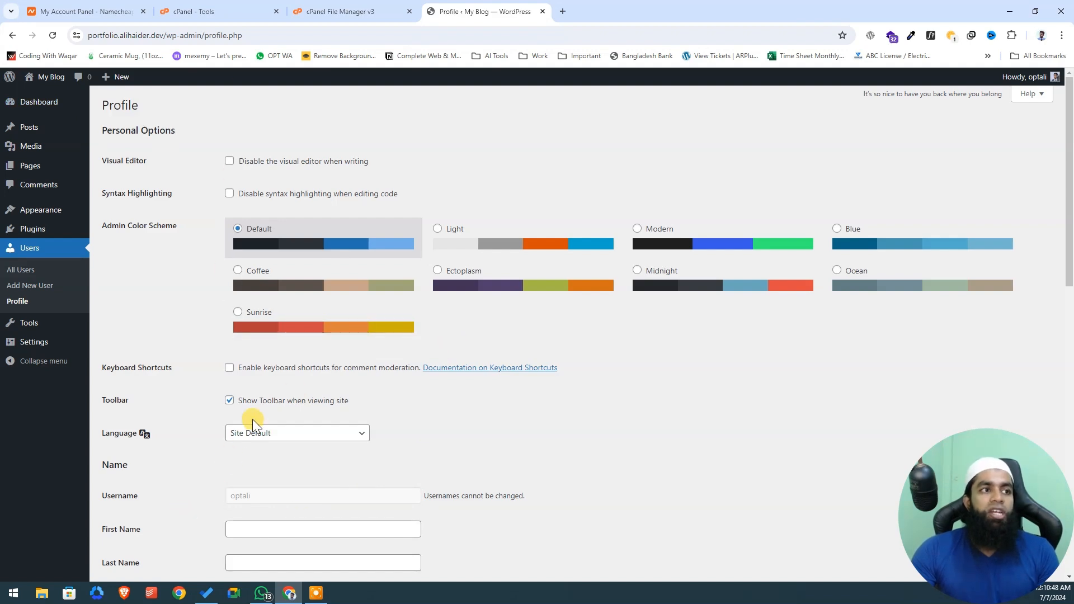
scroll(318, 482, down, 7)
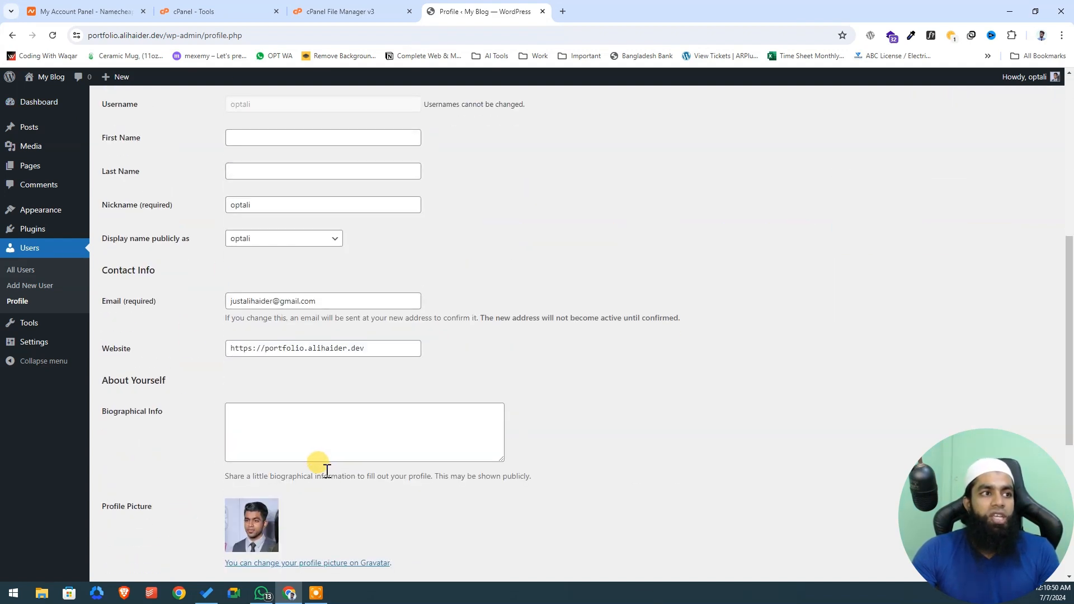
scroll(312, 450, down, 4)
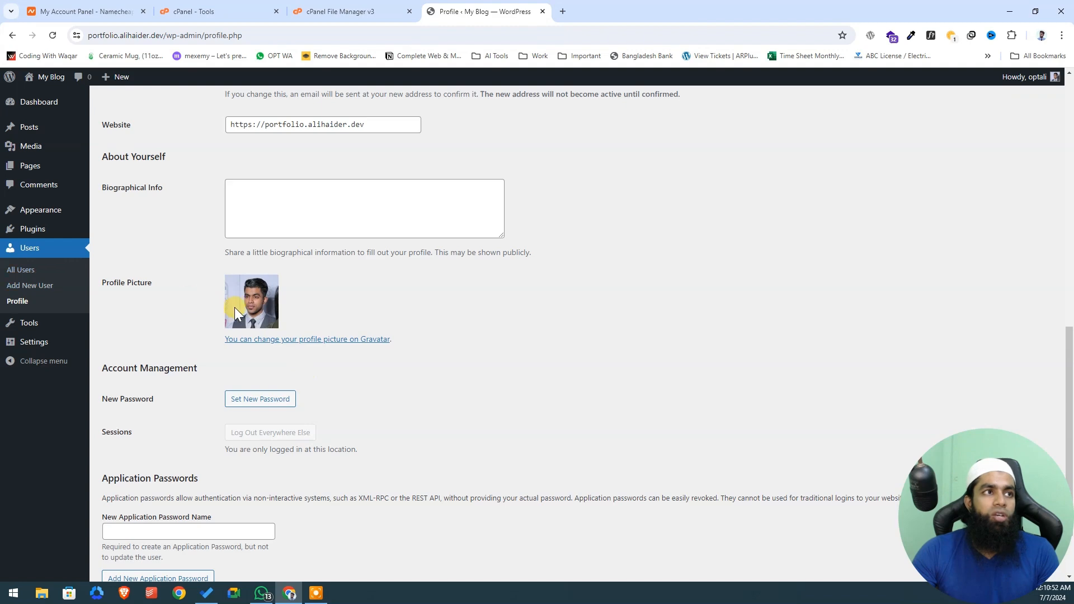
scroll(269, 512, up, 12)
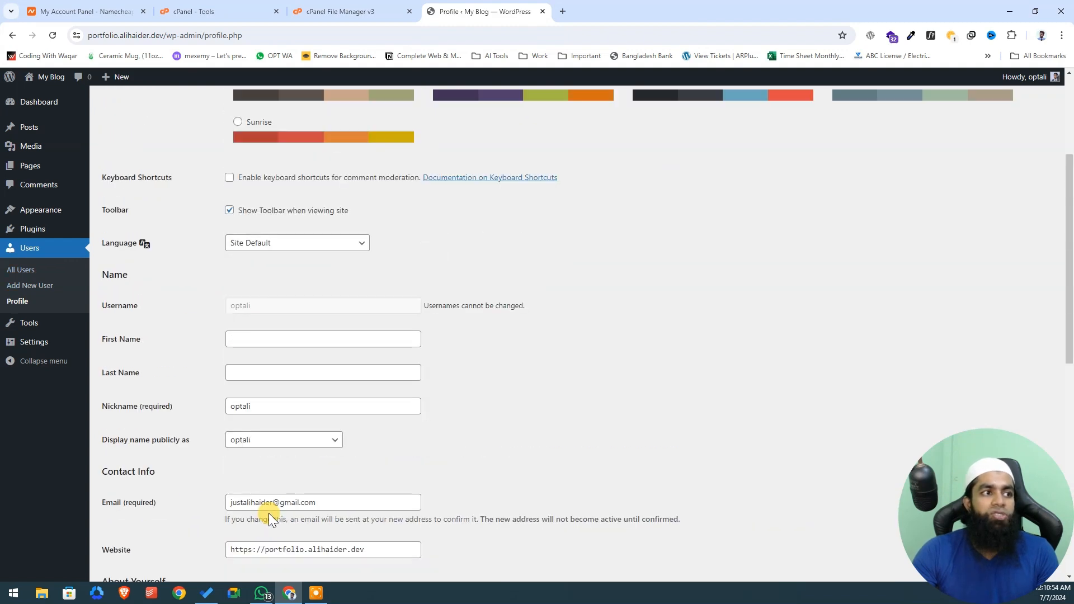
mouse_move(1043, 81)
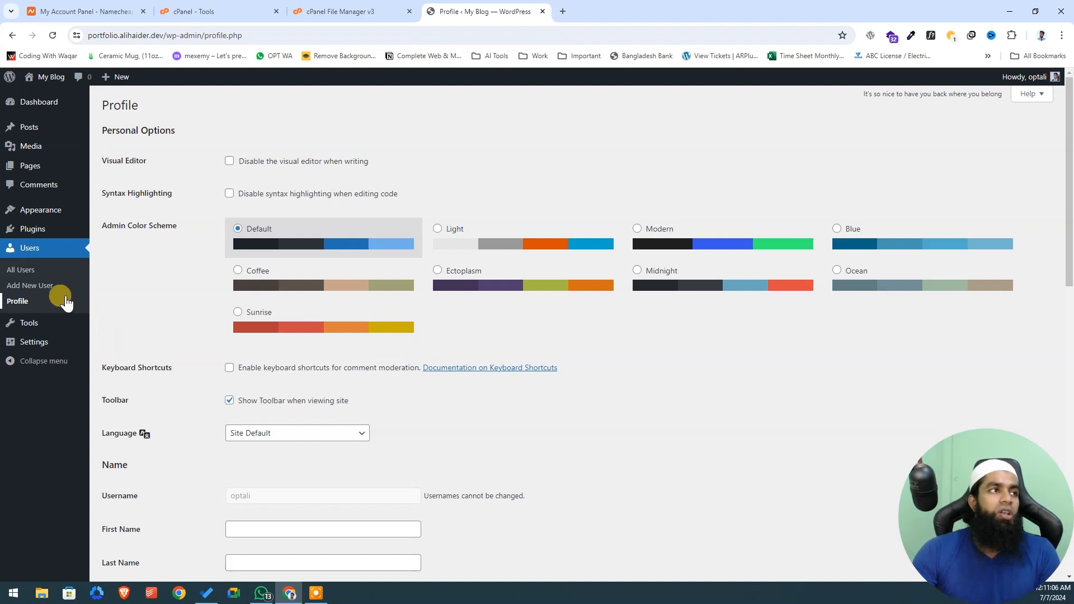
- Delete the new editor user from the list of all users and confirm the deletion
click(41, 274)
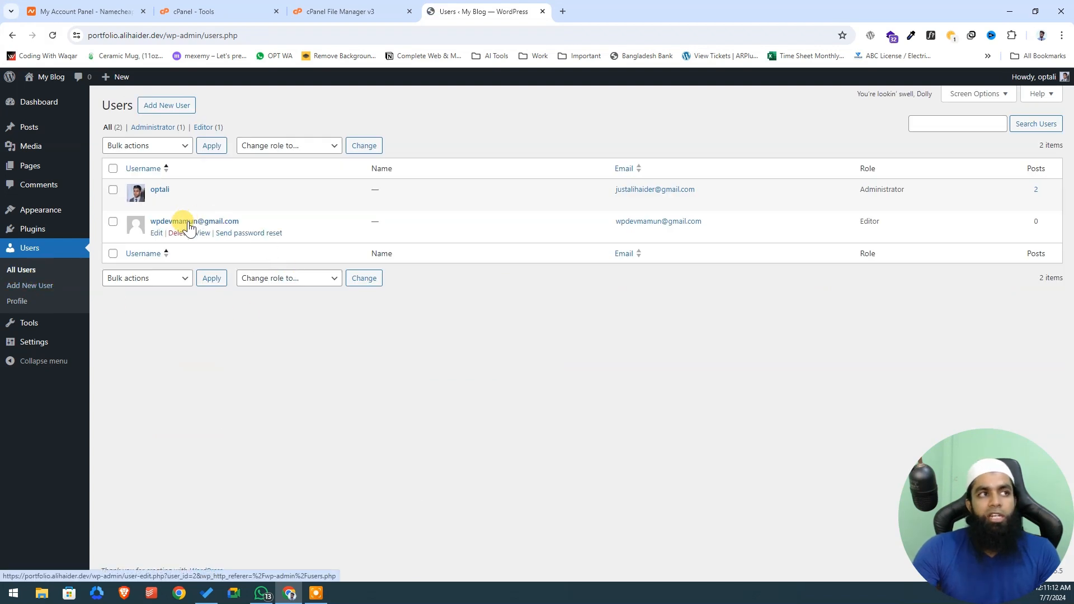
click(180, 237)
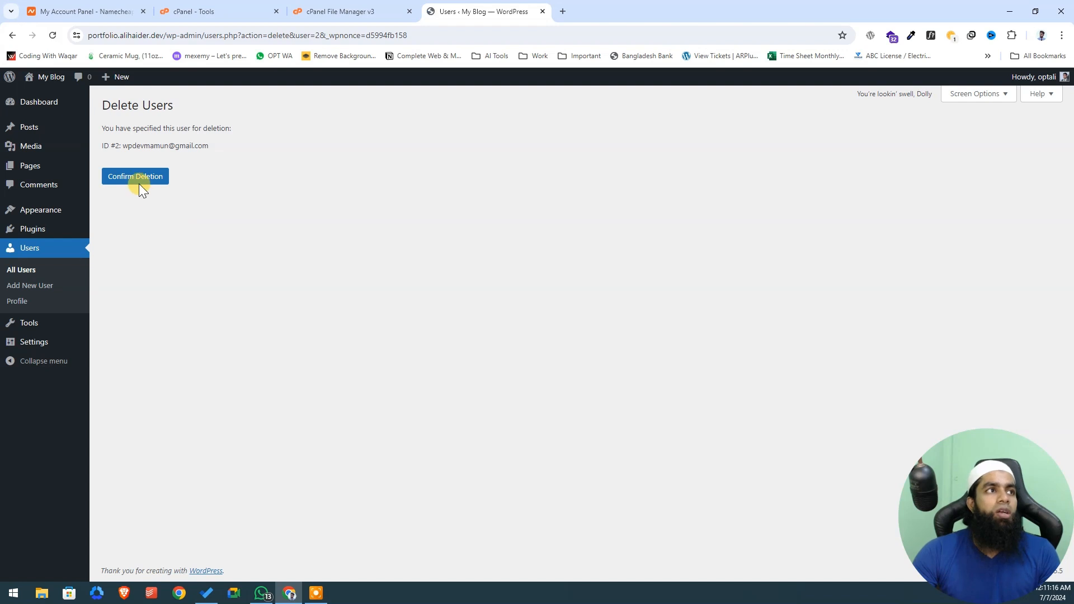
click(139, 189)
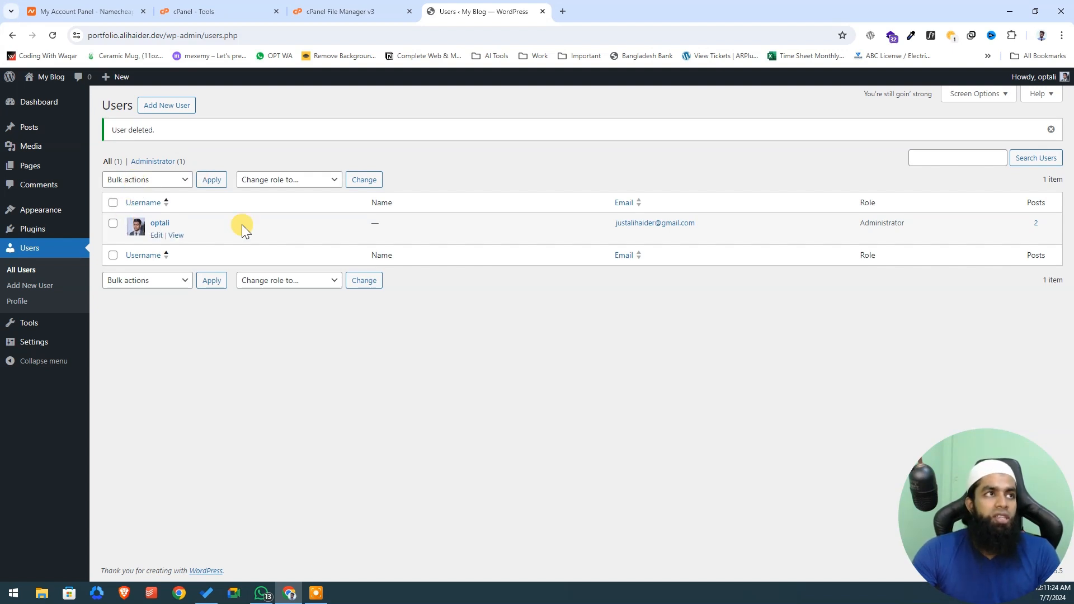
triple_click(131, 129)
mouse_move(30, 338)
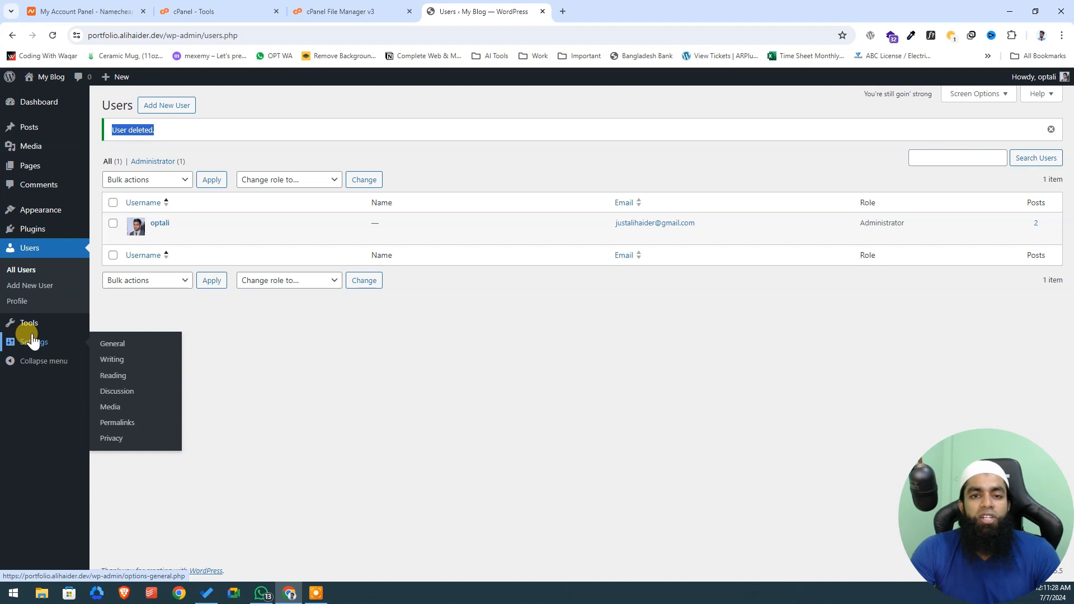